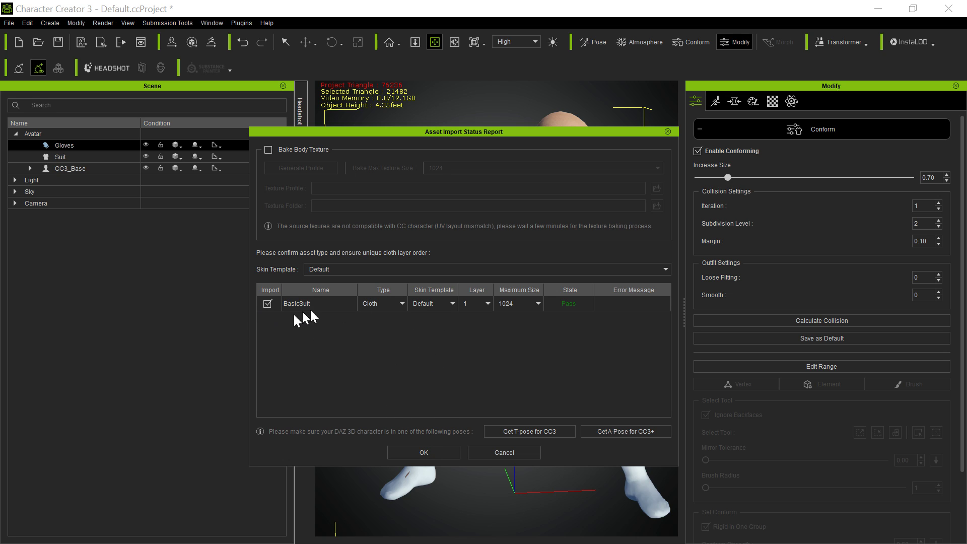
Step: Confirm the import of BasicSuit as a Cloth asset with the Default skin template
click(438, 452)
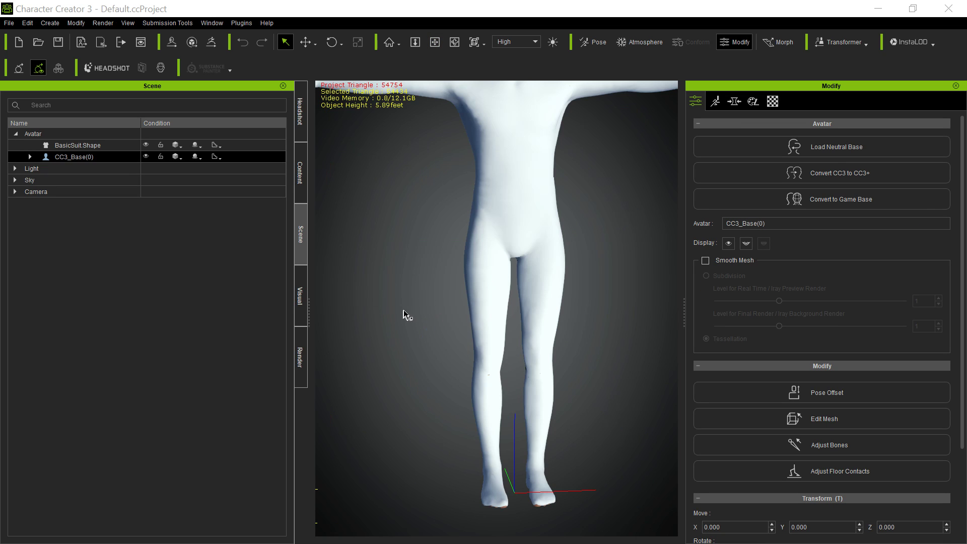
Step: Examine the imported suit from the front, side and back for spots where the avatar's skin pokes through
click(433, 256)
key(x)
drag(436, 244, 460, 298)
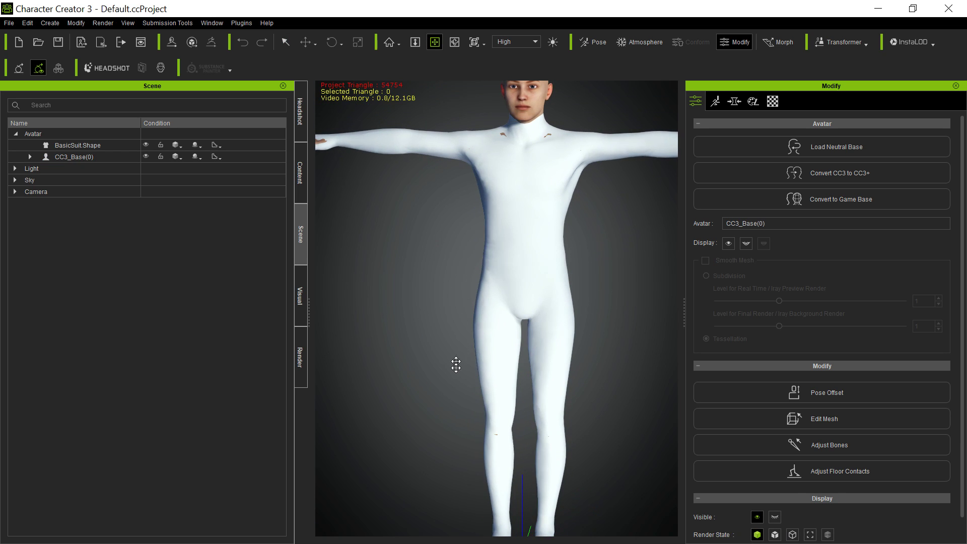
drag(480, 335, 458, 266)
right_drag(557, 353, 420, 349)
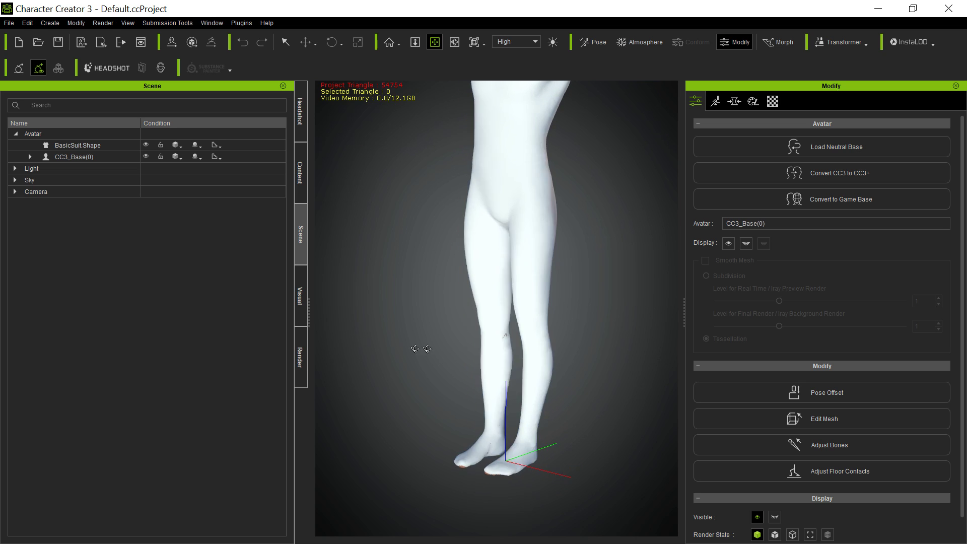
drag(421, 349, 393, 302)
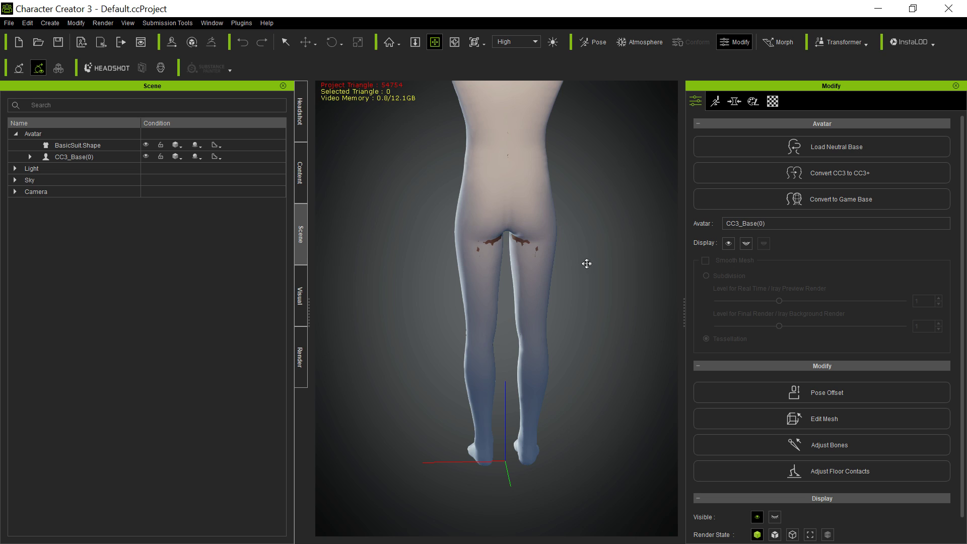
mouse_move(424, 289)
mouse_down()
mouse_move(382, 289)
mouse_move(433, 280)
mouse_up()
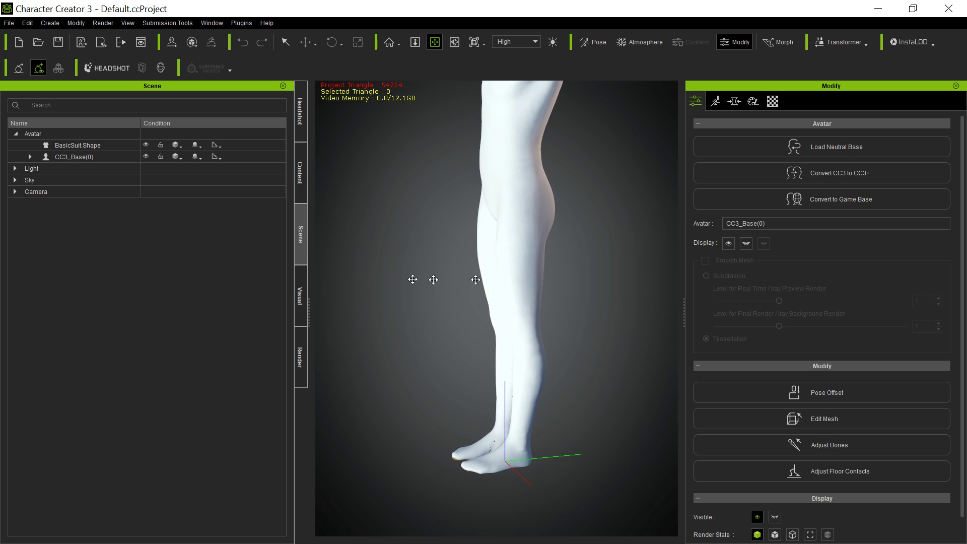
right_drag(475, 279, 600, 267)
drag(483, 183, 491, 276)
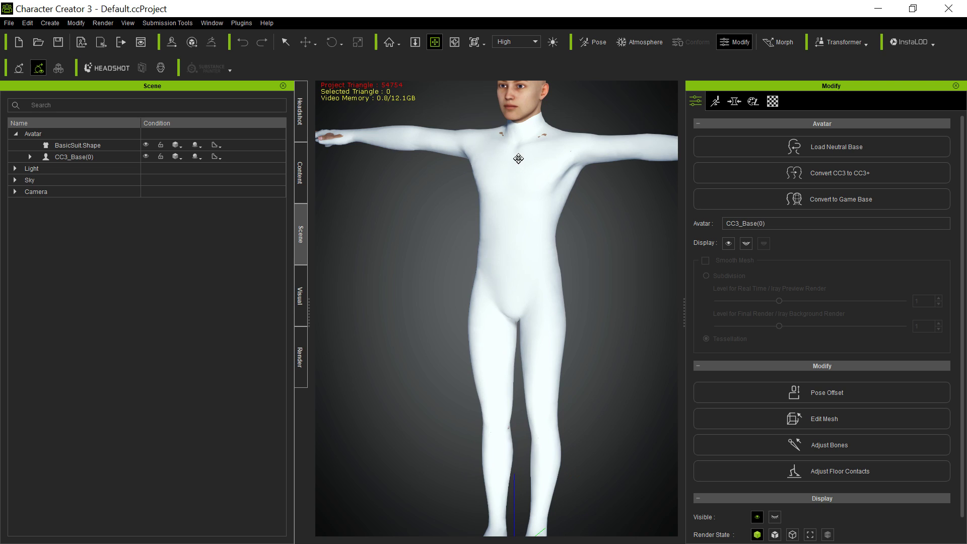
Step: Hide the torso and leg faces of CC3_Base(0) with Edit Mesh in Face mode, with Ignore Backfaces off
key(q)
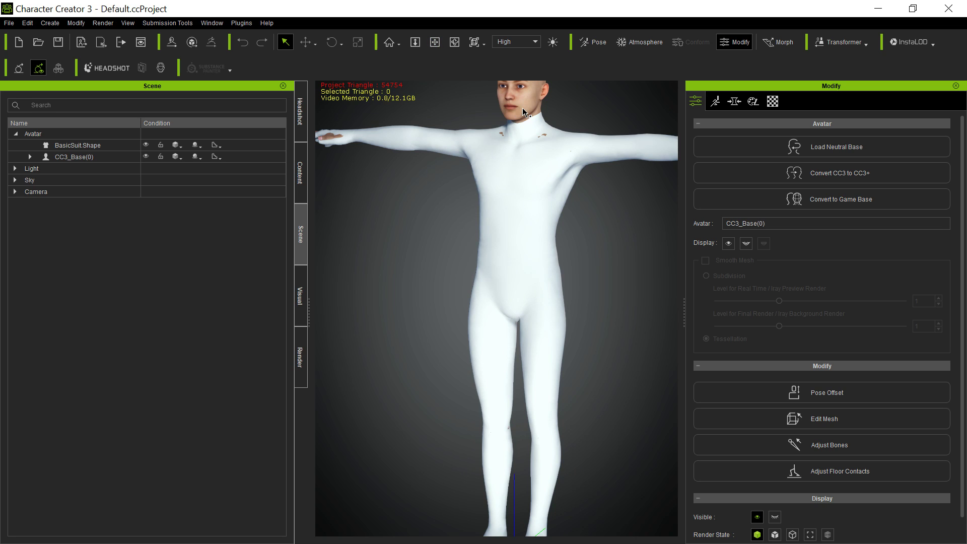
click(522, 108)
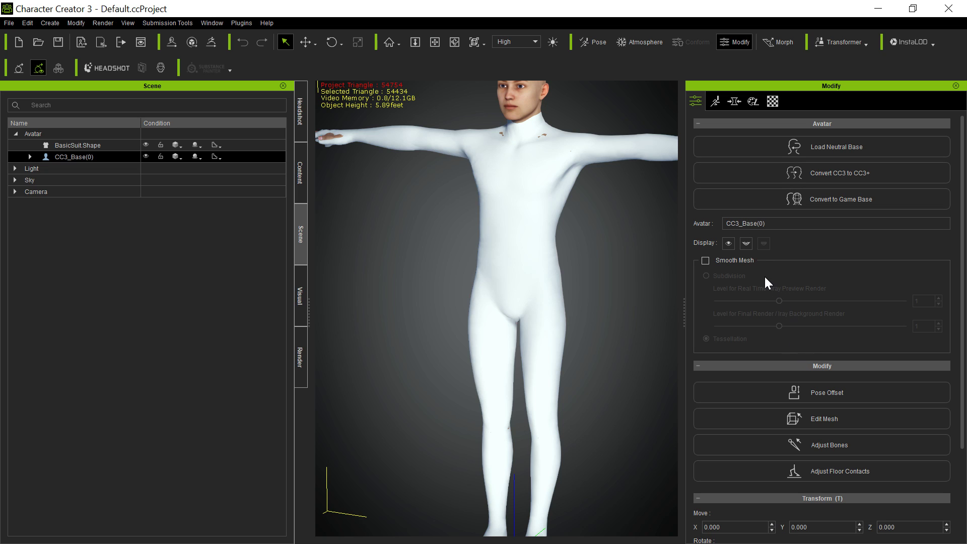
click(855, 418)
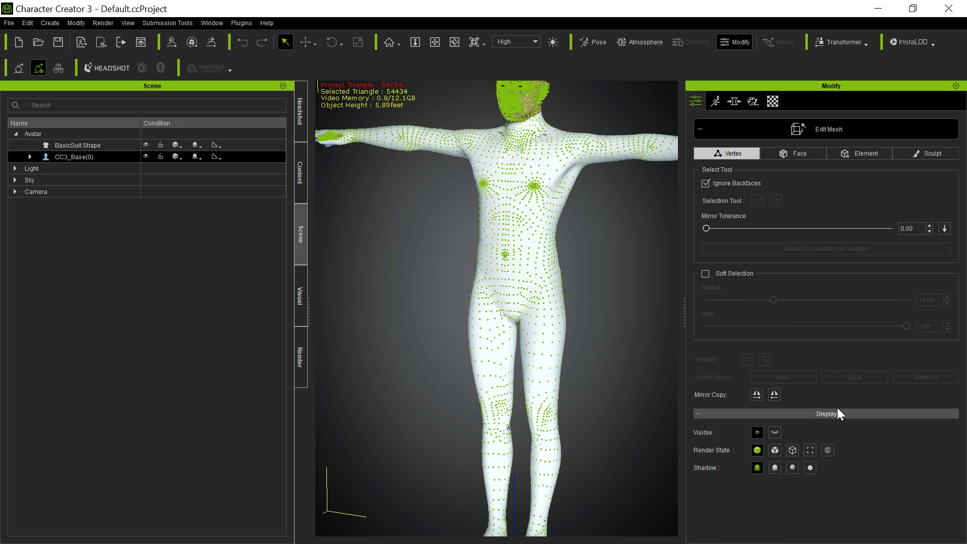
scroll(643, 307, down, 3)
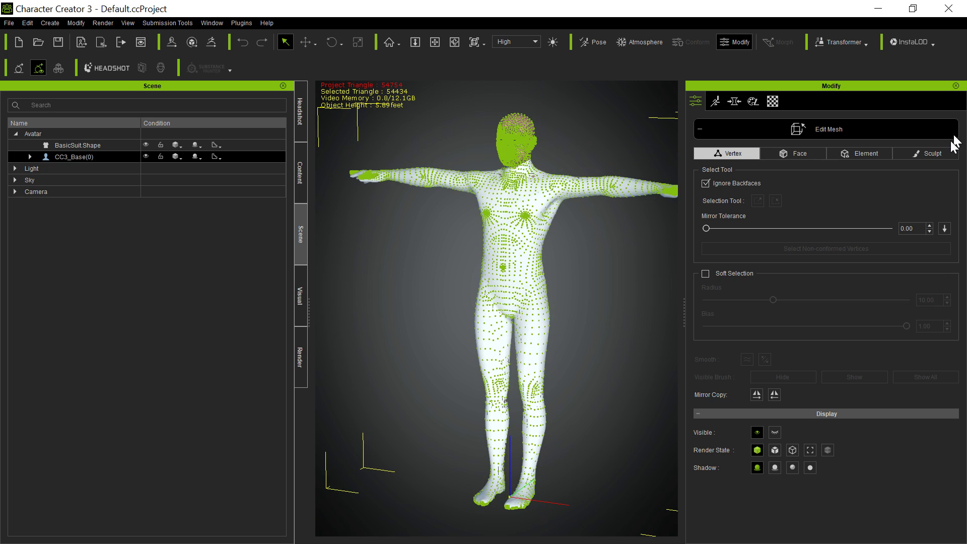
click(813, 152)
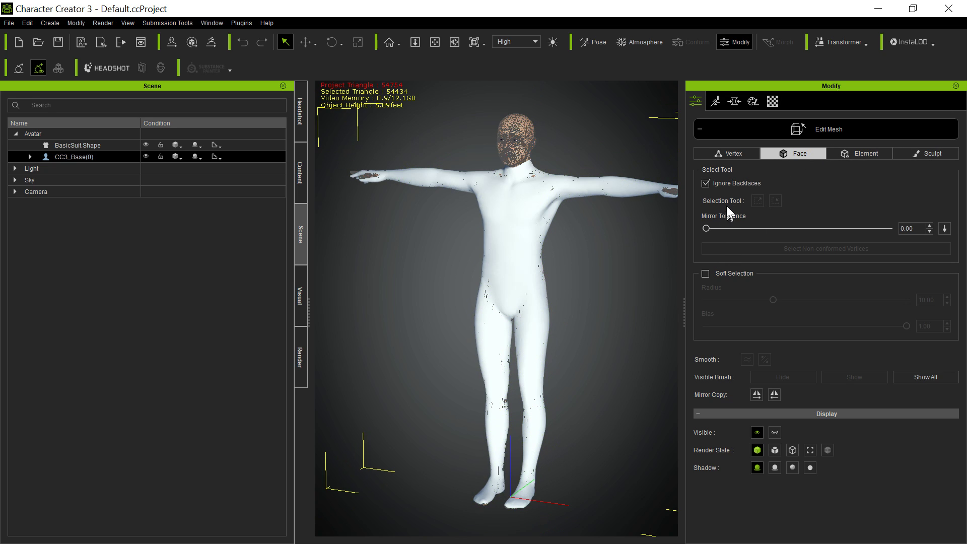
drag(445, 195, 594, 513)
click(793, 377)
Step: Select the faces of both of the avatar's arms under the suit, hide them, and finish the mesh edit
key(x)
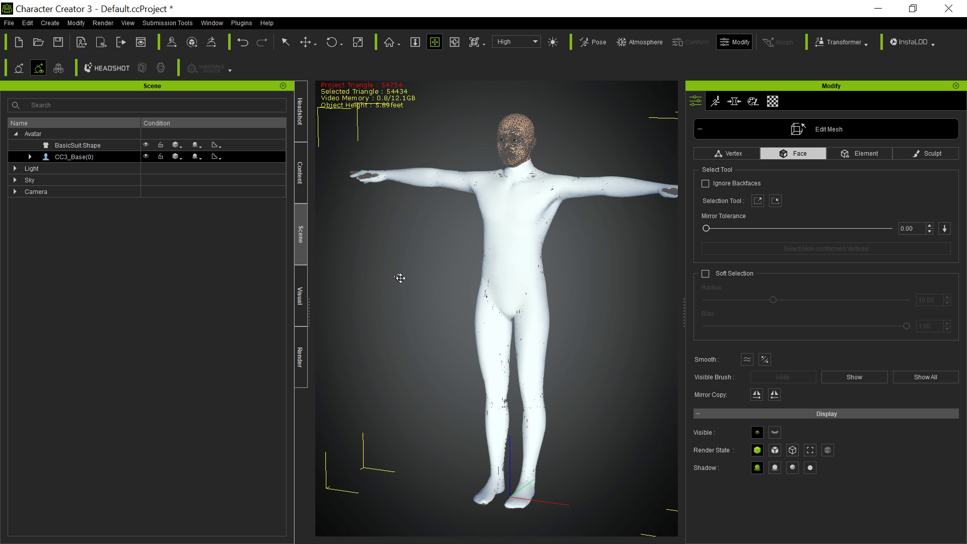
right_drag(401, 278, 487, 276)
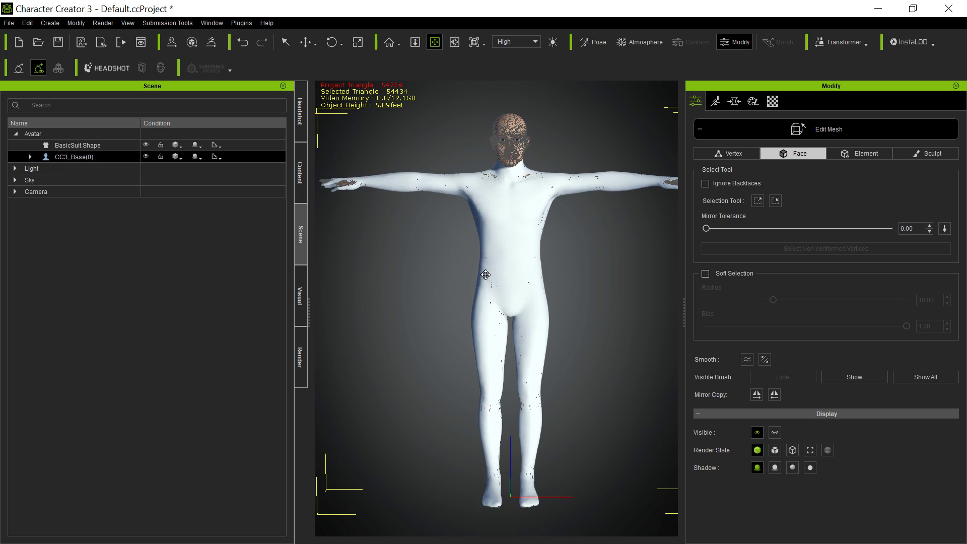
drag(421, 261, 456, 277)
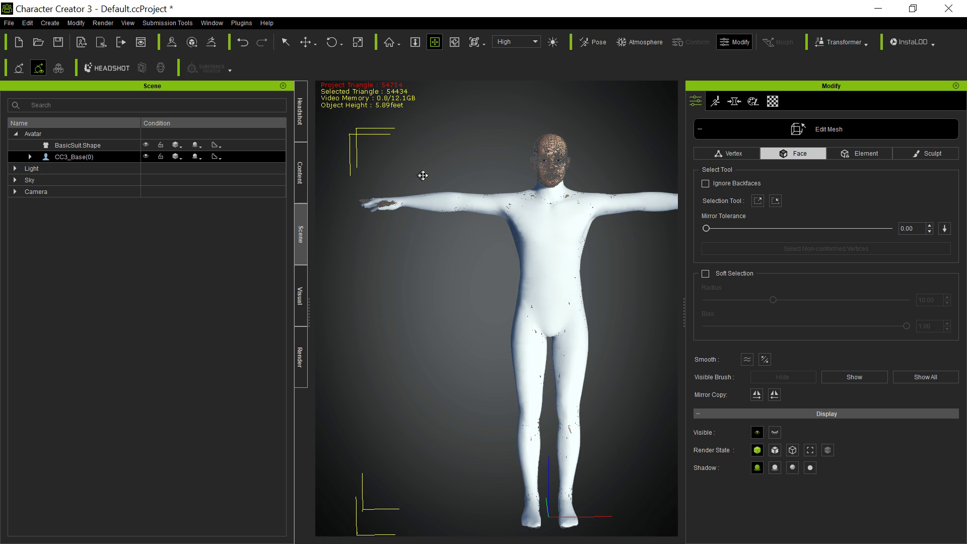
key(q)
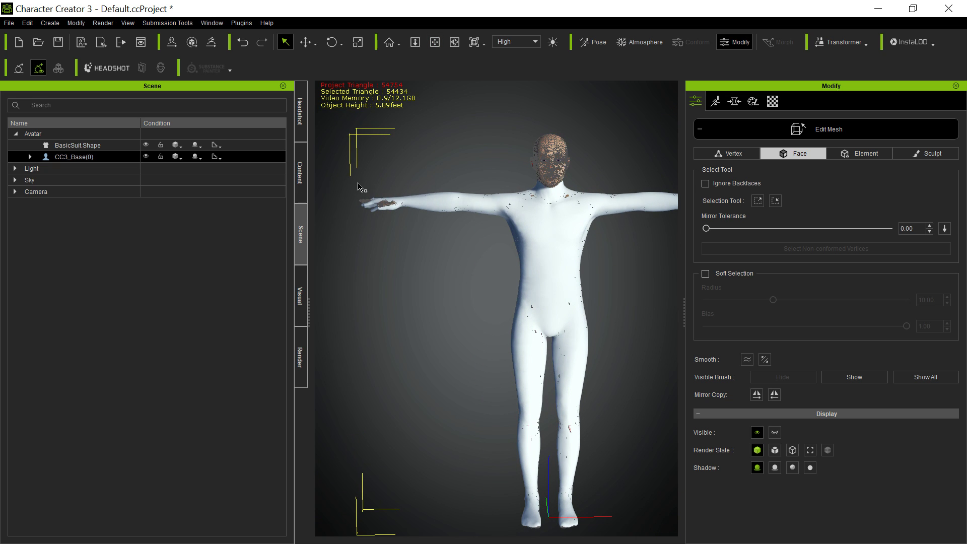
drag(353, 178, 520, 258)
key(x)
mouse_move(598, 293)
right_down()
mouse_move(531, 303)
mouse_move(601, 284)
right_up()
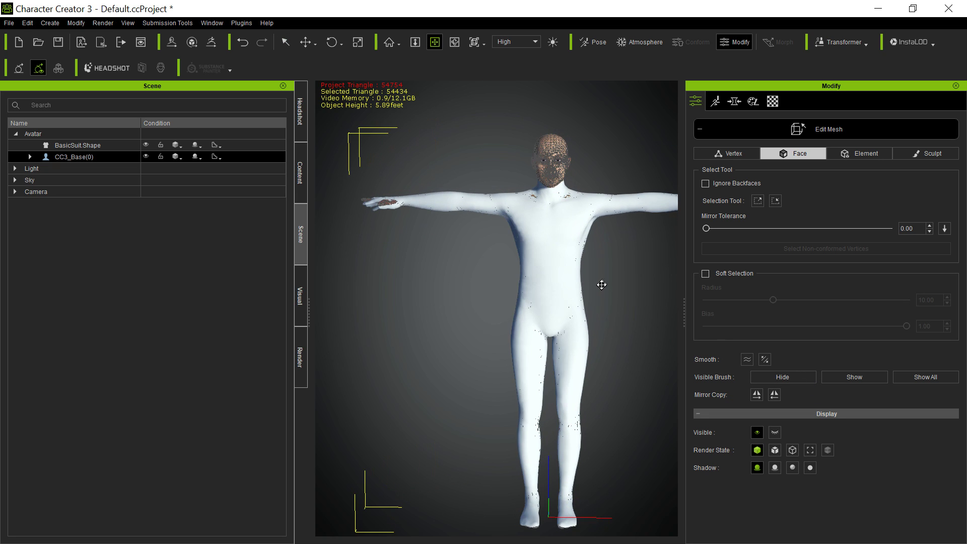
drag(601, 284, 466, 285)
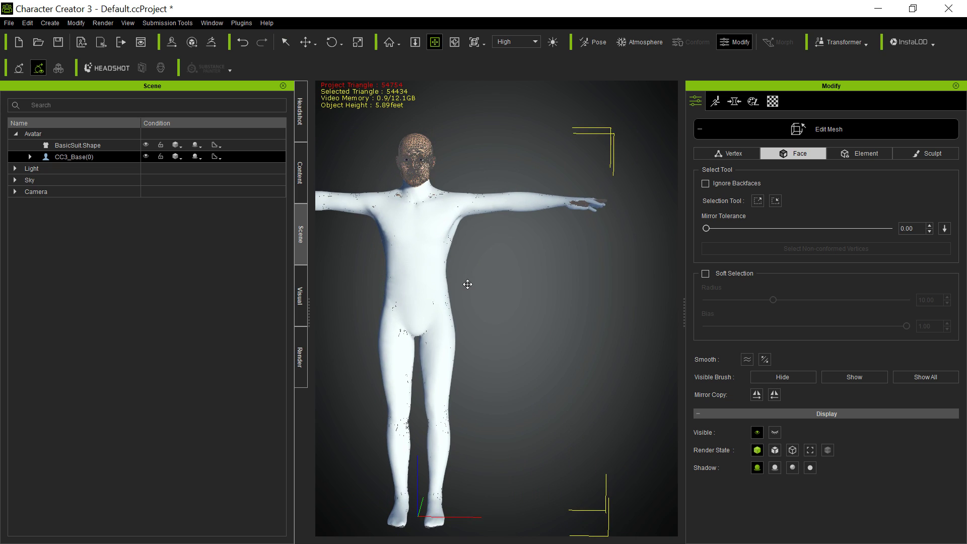
key(q)
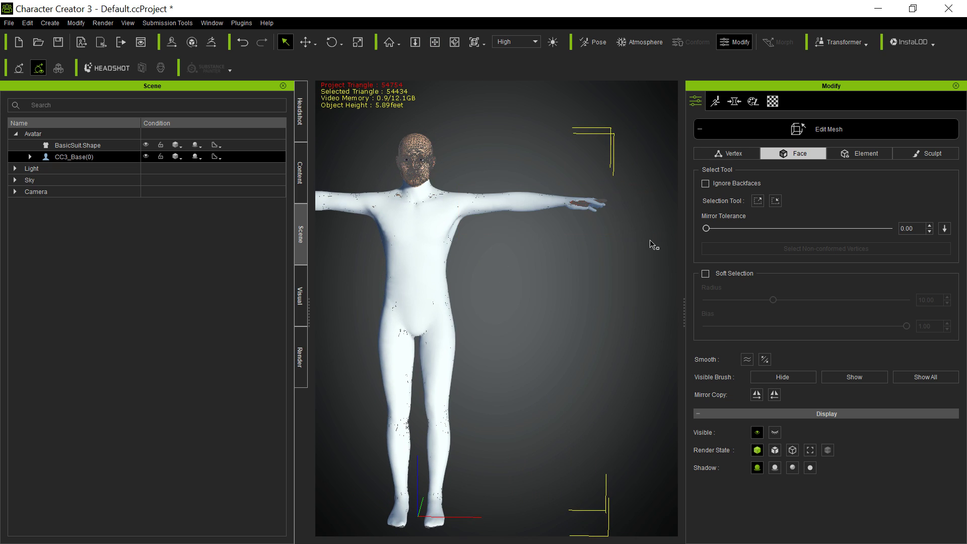
click(801, 380)
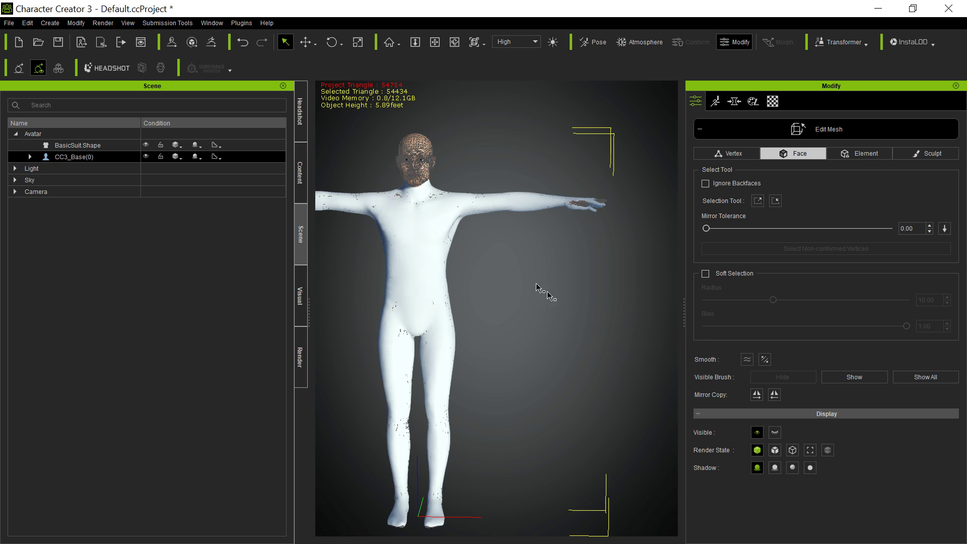
click(820, 129)
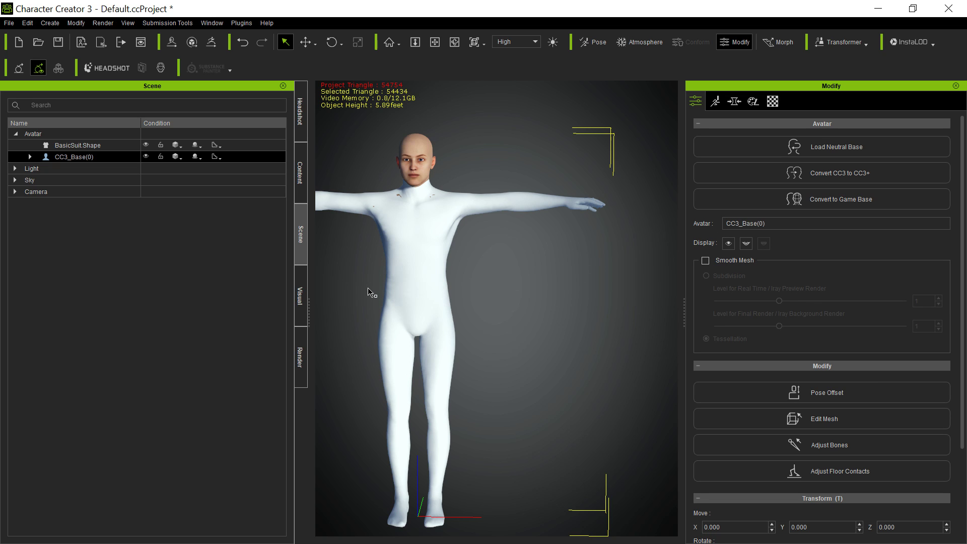
Step: Hide the avatar's hand faces that still poke through the suit using Edit Mesh in Face mode, and finish the edit
key(x)
drag(366, 280, 451, 305)
mouse_move(451, 306)
middle_down()
mouse_move(456, 297)
mouse_move(465, 309)
middle_up()
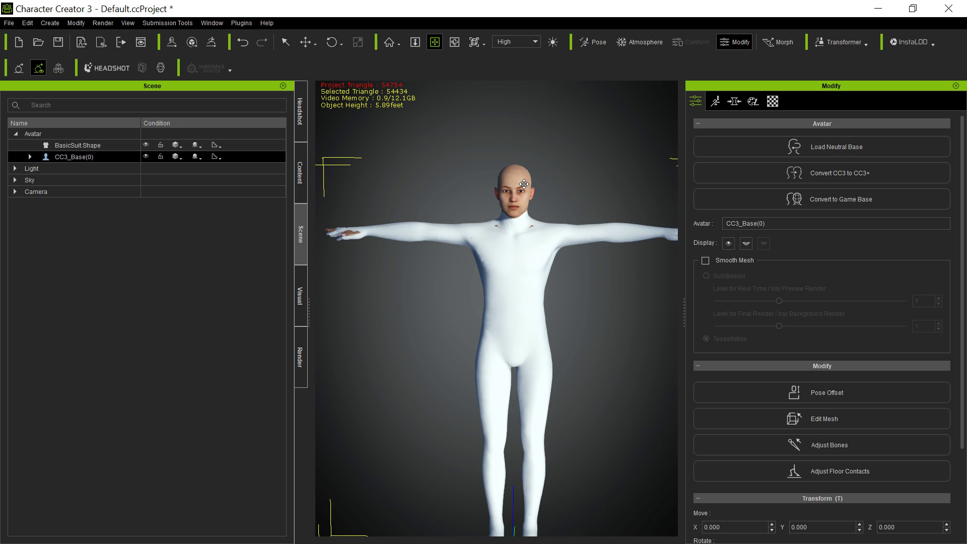
key(q)
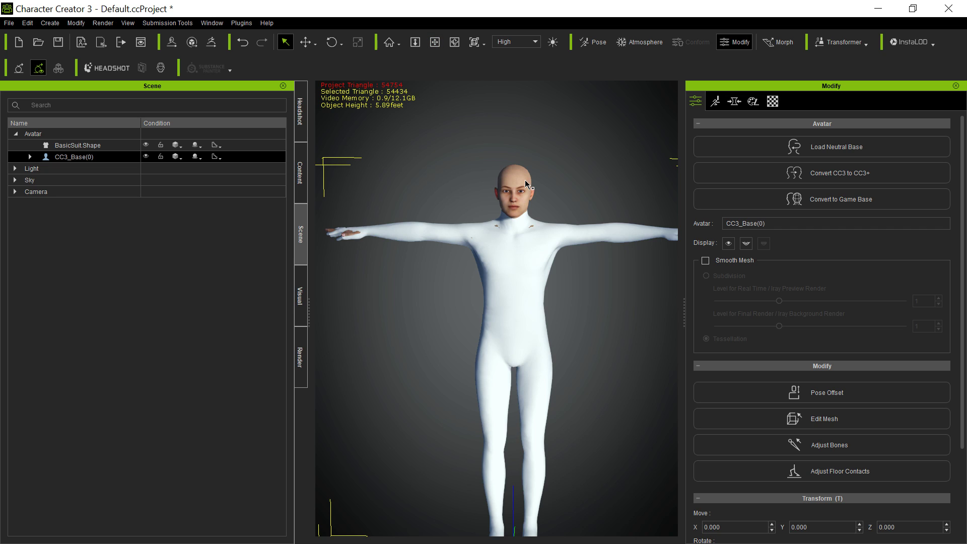
click(837, 418)
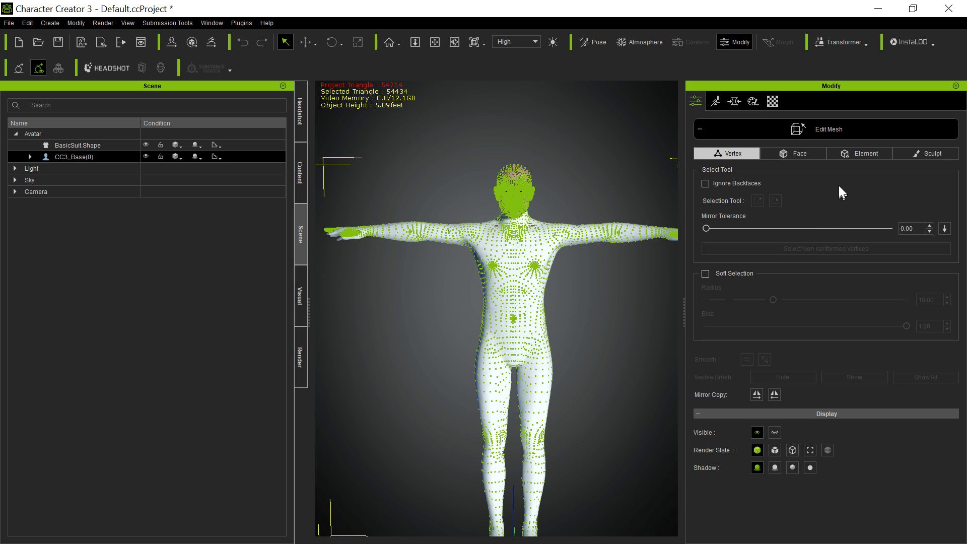
click(810, 155)
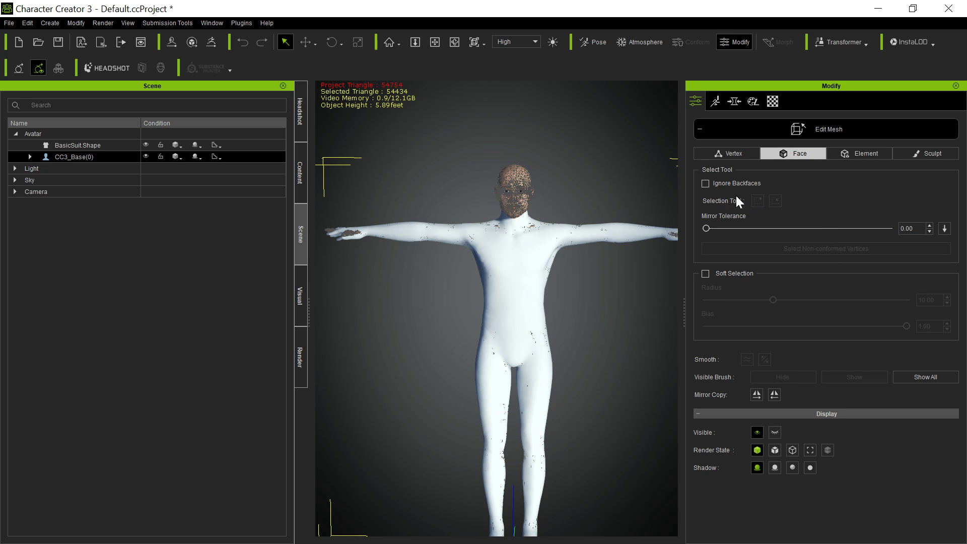
drag(321, 214, 390, 285)
key(x)
right_drag(386, 264, 396, 479)
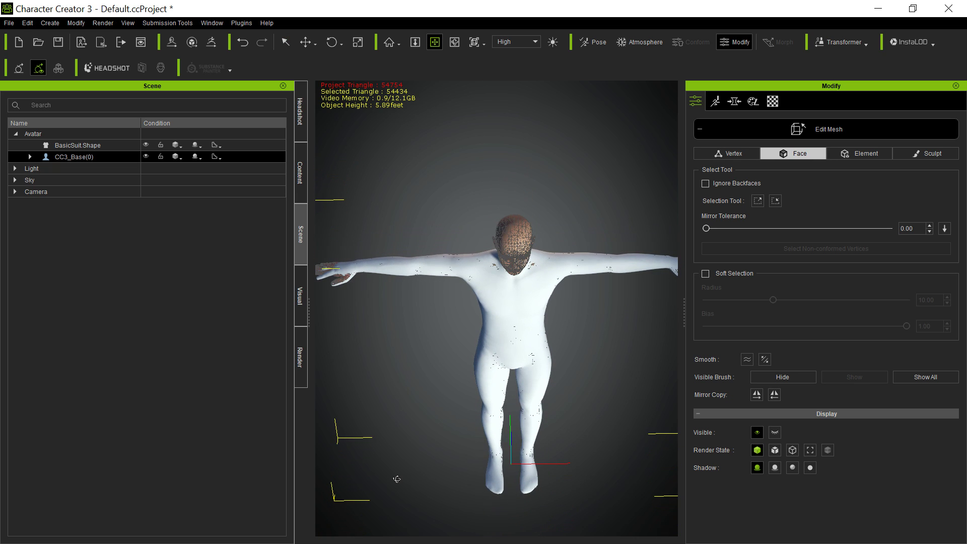
drag(408, 426, 443, 371)
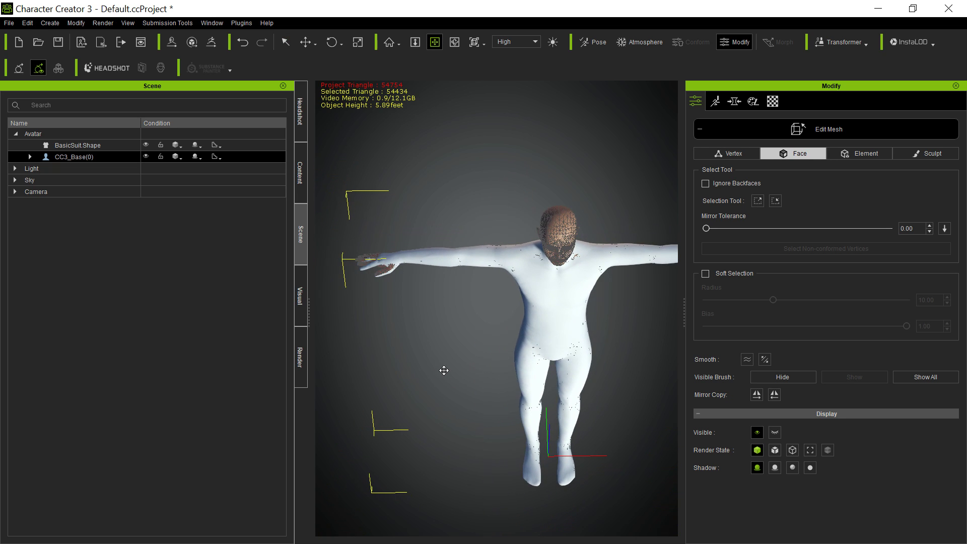
click(793, 382)
click(817, 124)
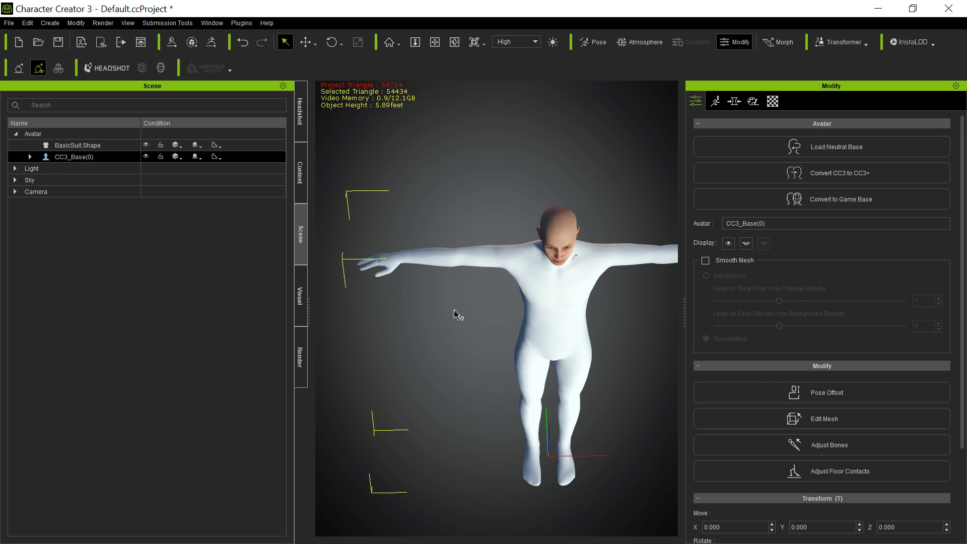
Step: Check the suited avatar's hands, torso and legs from the front and above for remaining skin poke-through
key(a)
drag(564, 297, 518, 306)
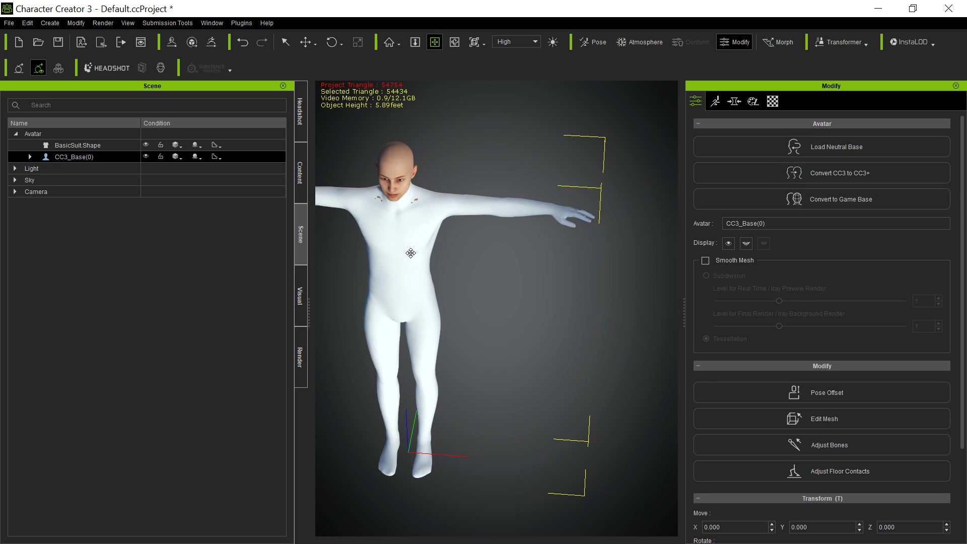
right_drag(517, 348, 517, 170)
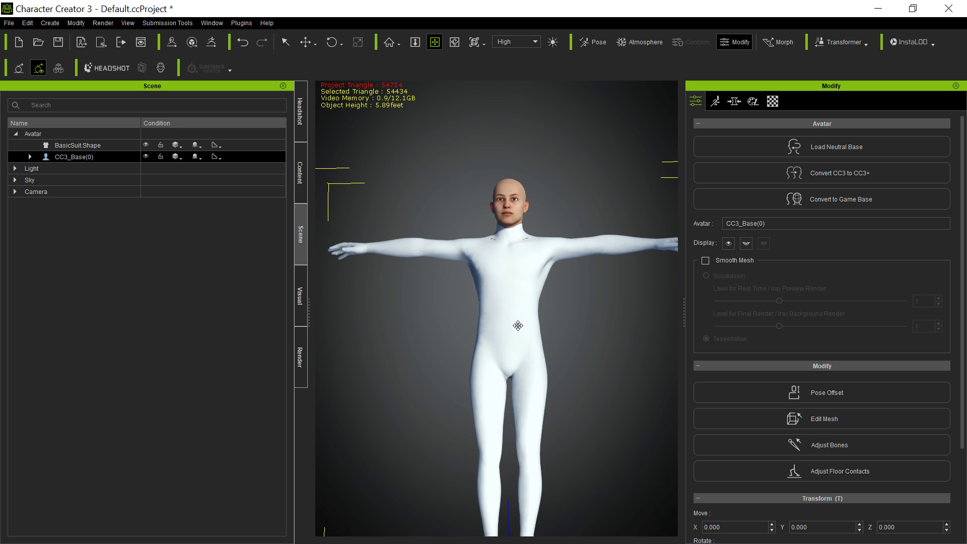
drag(515, 336, 513, 272)
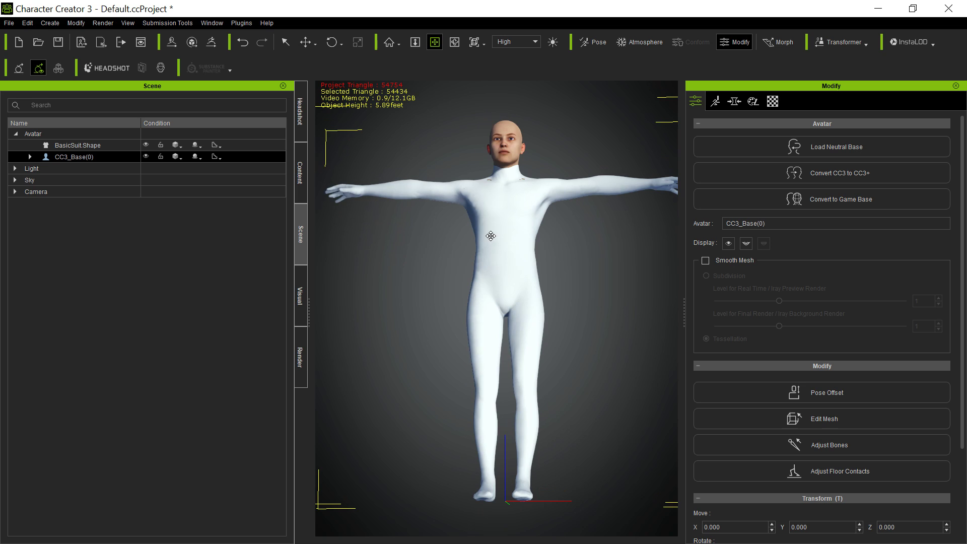
right_drag(490, 236, 524, 354)
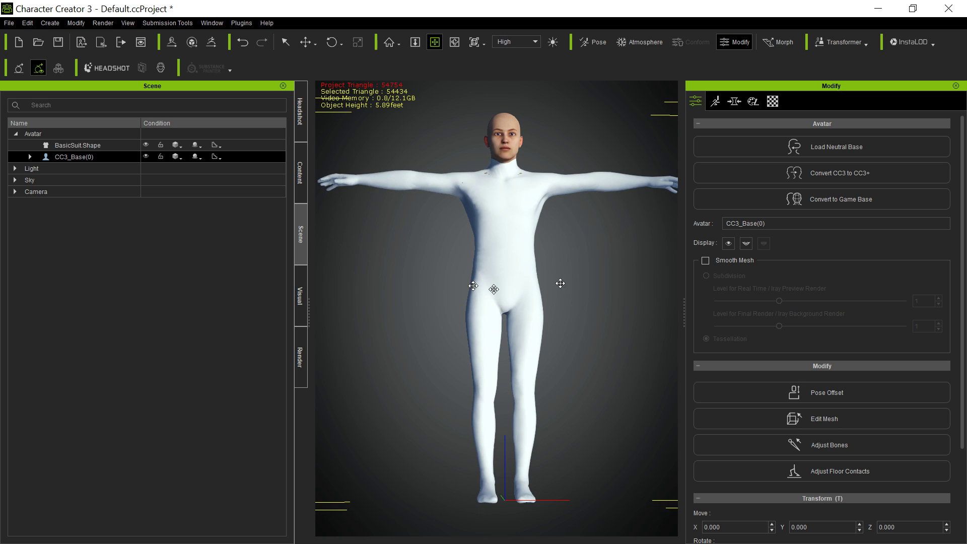
mouse_move(451, 274)
mouse_down()
mouse_move(457, 315)
mouse_move(461, 284)
mouse_up()
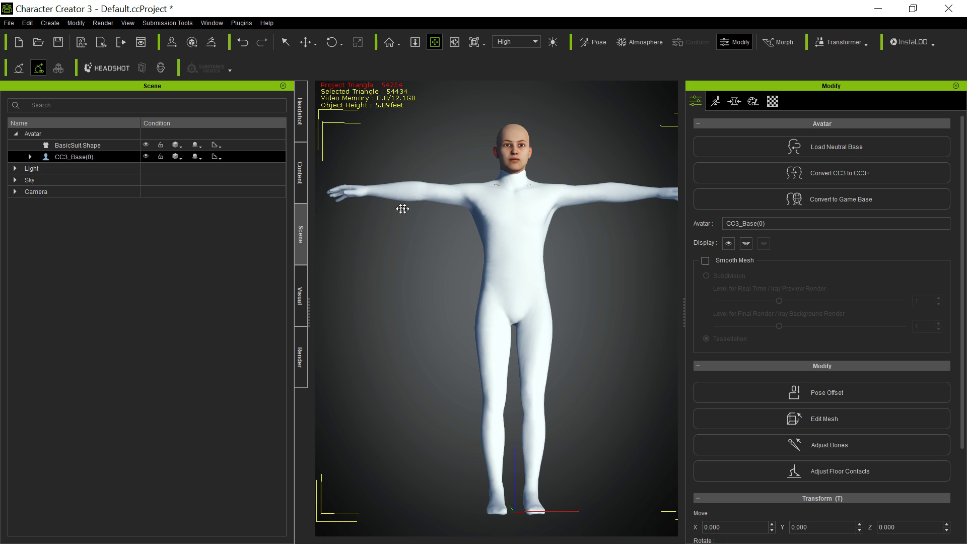
Step: Apply the Sitting_Floor pose from the 2_Male Pose motion templates to the suited CC3_Base(0) avatar
click(593, 42)
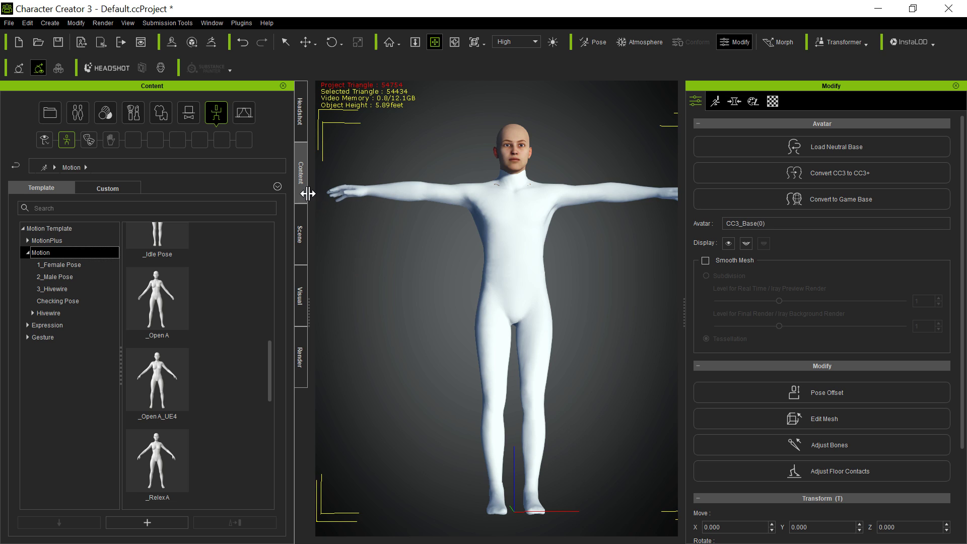
scroll(403, 222, up, 5)
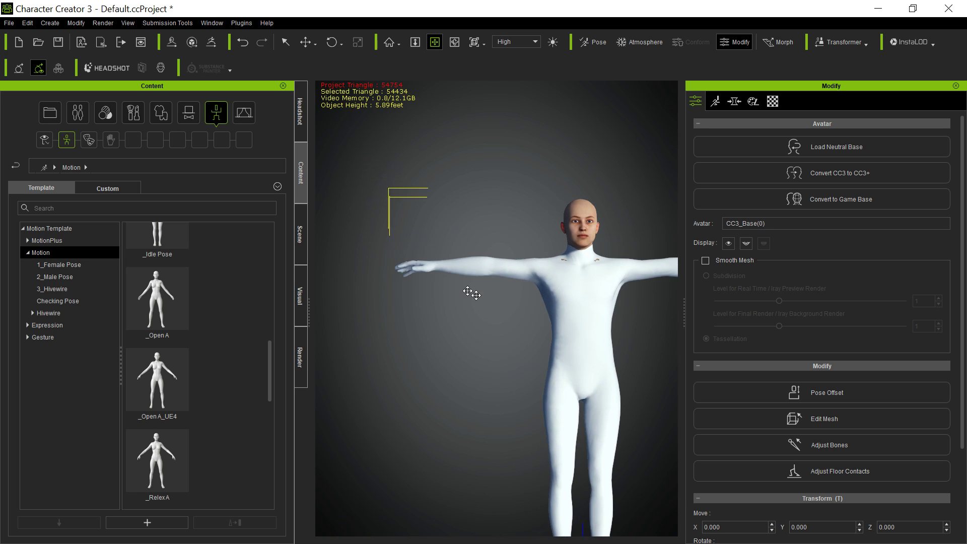
scroll(430, 309, up, 2)
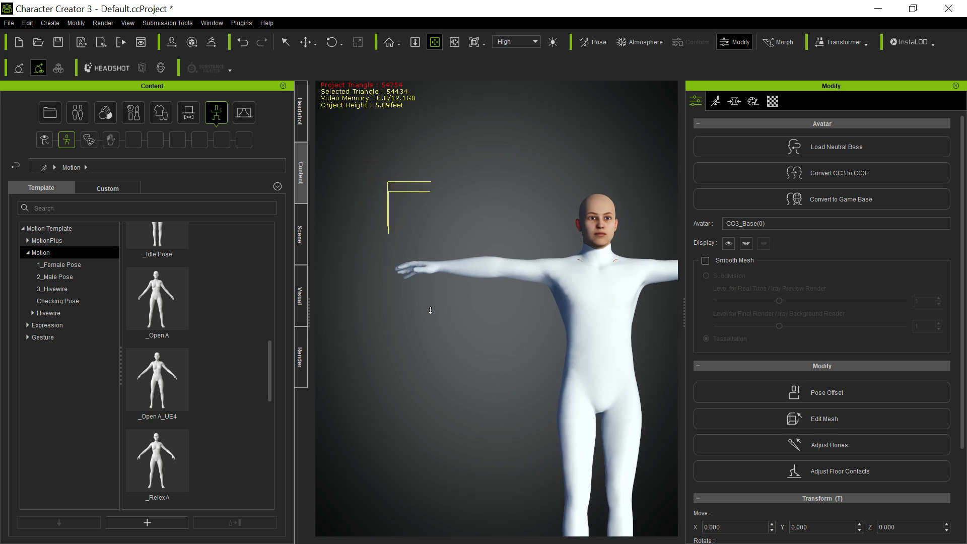
scroll(430, 310, up, 2)
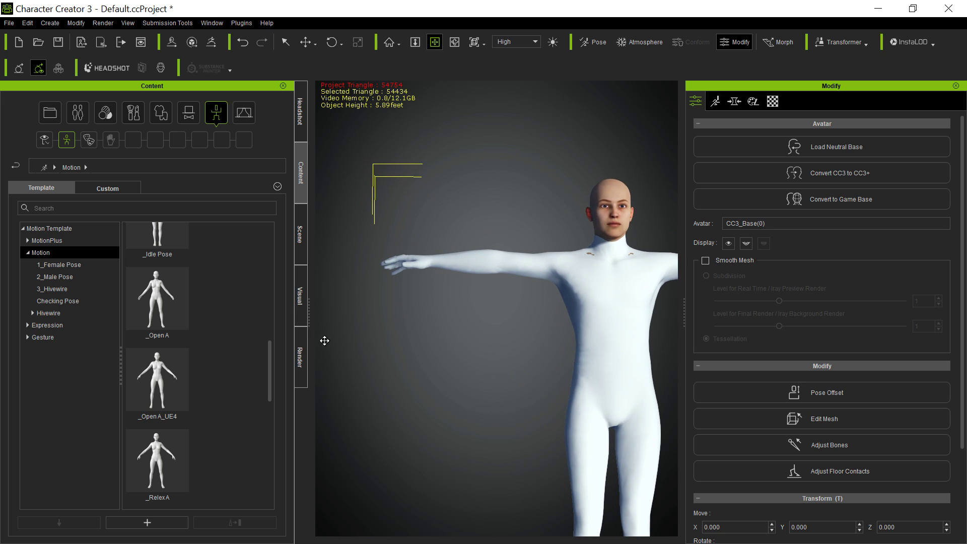
click(76, 280)
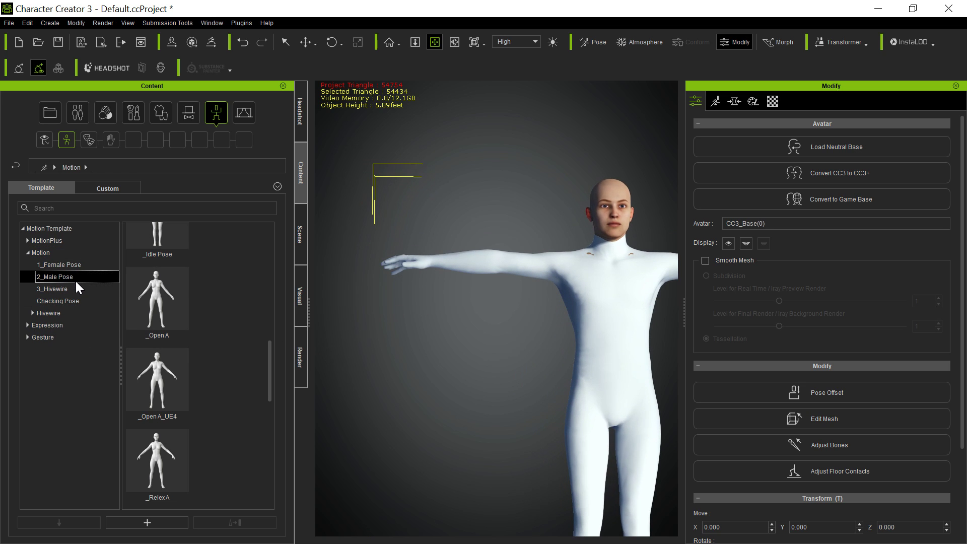
double_click(175, 304)
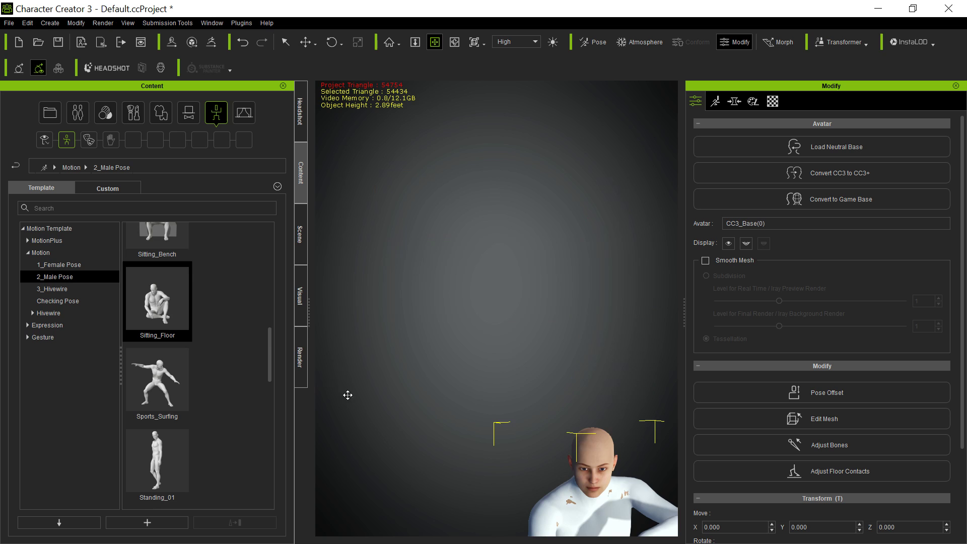
drag(518, 413, 439, 192)
right_drag(541, 298, 562, 304)
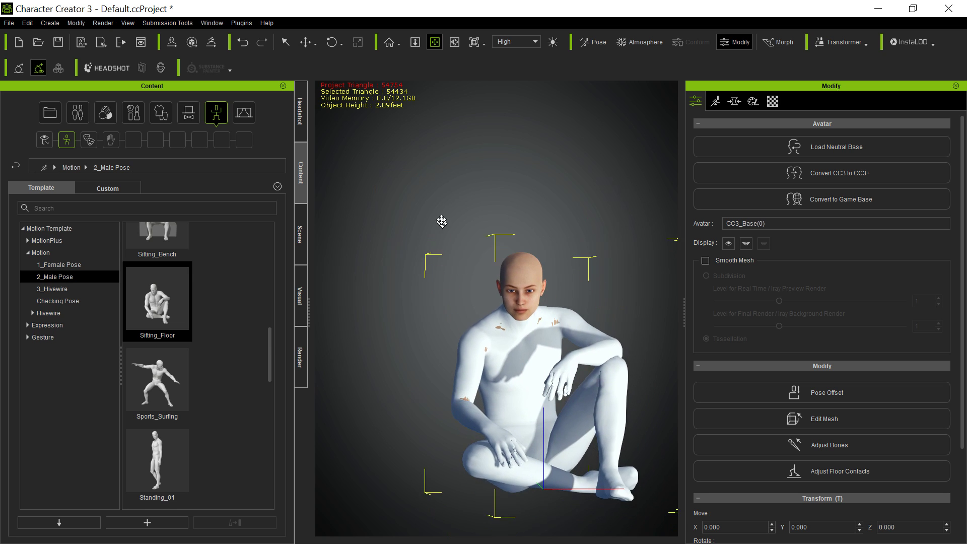
Step: Examine the suit on the seated avatar's hands, shoulders, arms, legs and feet for skin poke-through and finger distortion
scroll(562, 304, up, 5)
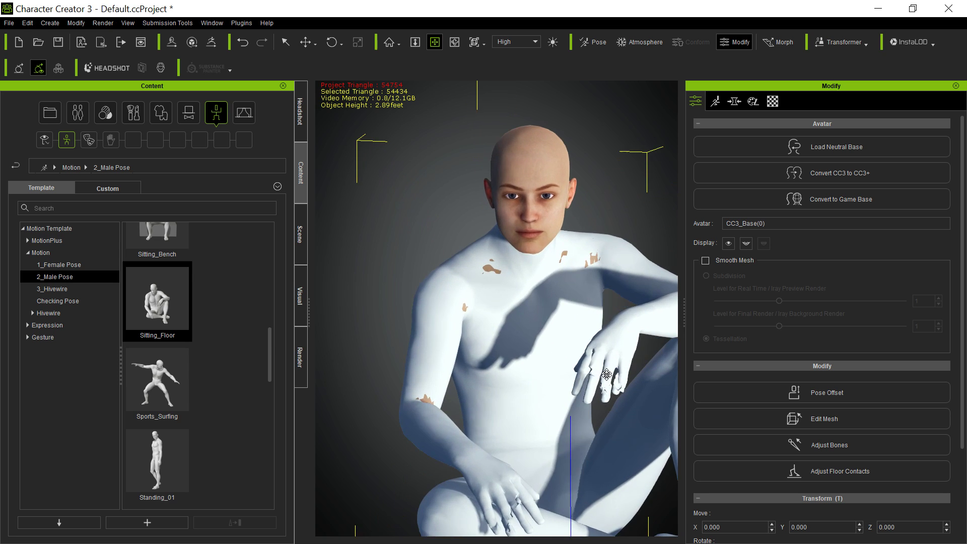
scroll(607, 375, up, 5)
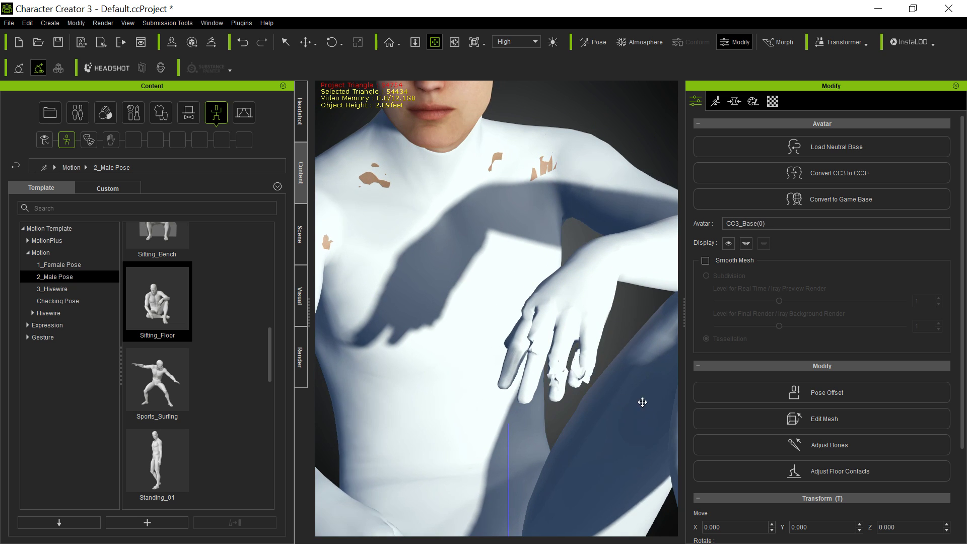
mouse_move(642, 402)
right_down()
mouse_move(353, 378)
mouse_move(526, 396)
mouse_move(634, 394)
right_up()
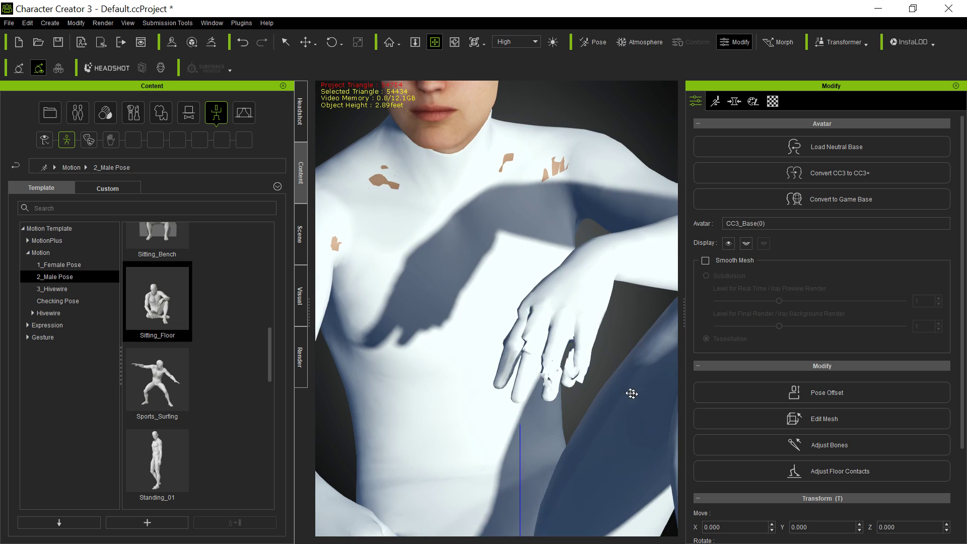
drag(484, 355, 524, 343)
drag(422, 373, 415, 306)
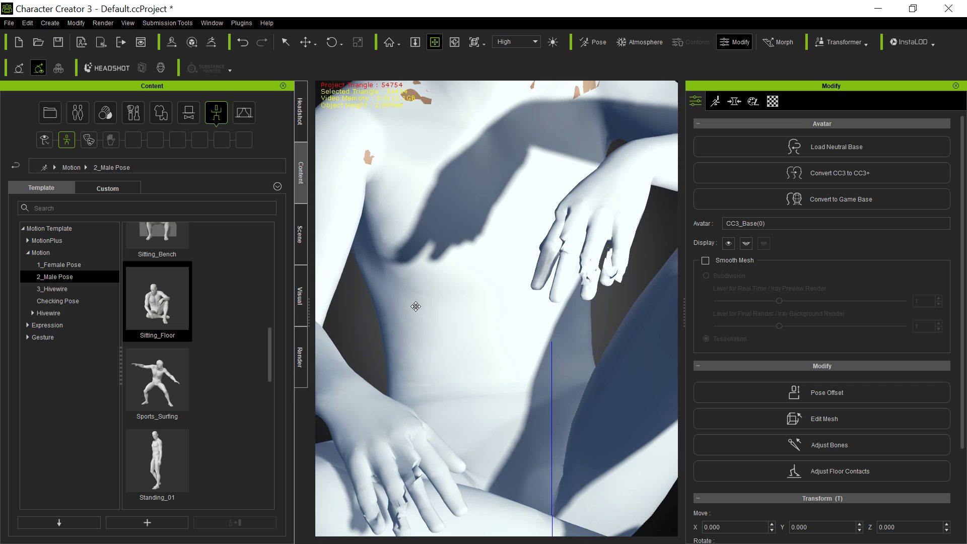
right_drag(446, 412, 447, 397)
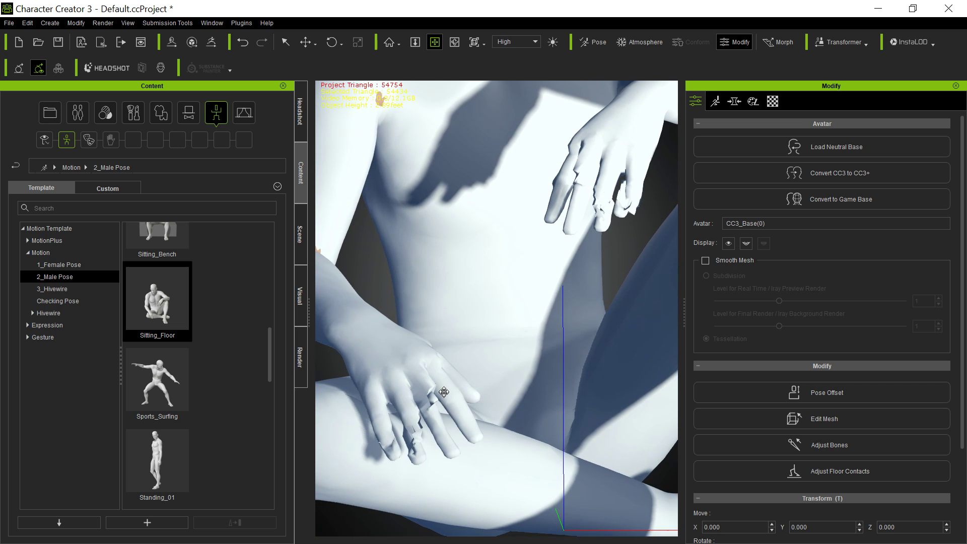
right_drag(492, 325, 479, 369)
scroll(521, 331, down, 5)
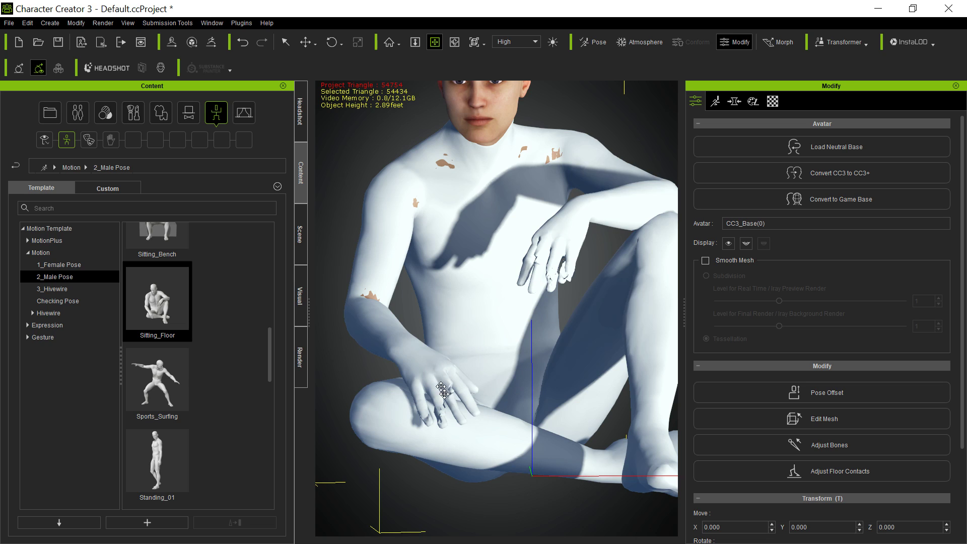
drag(511, 406, 515, 358)
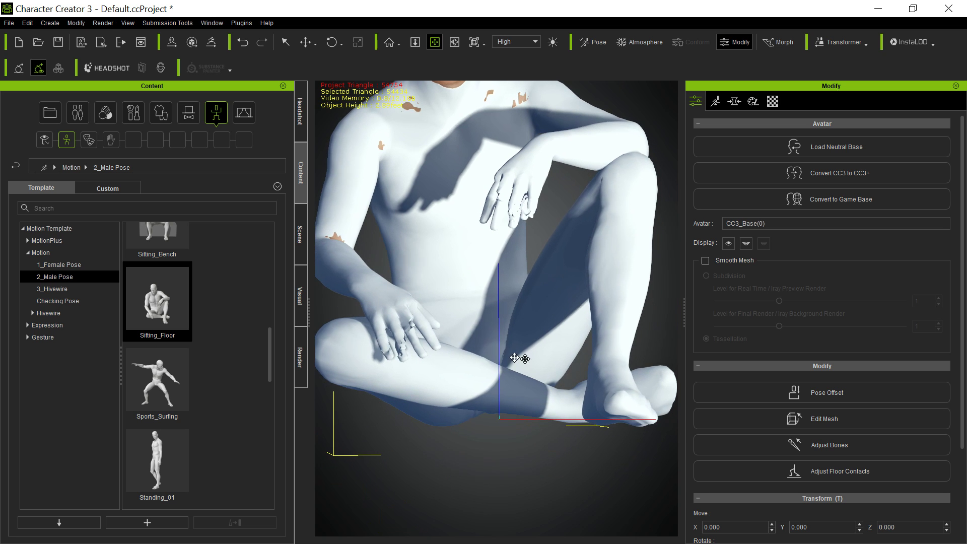
right_drag(514, 357, 322, 395)
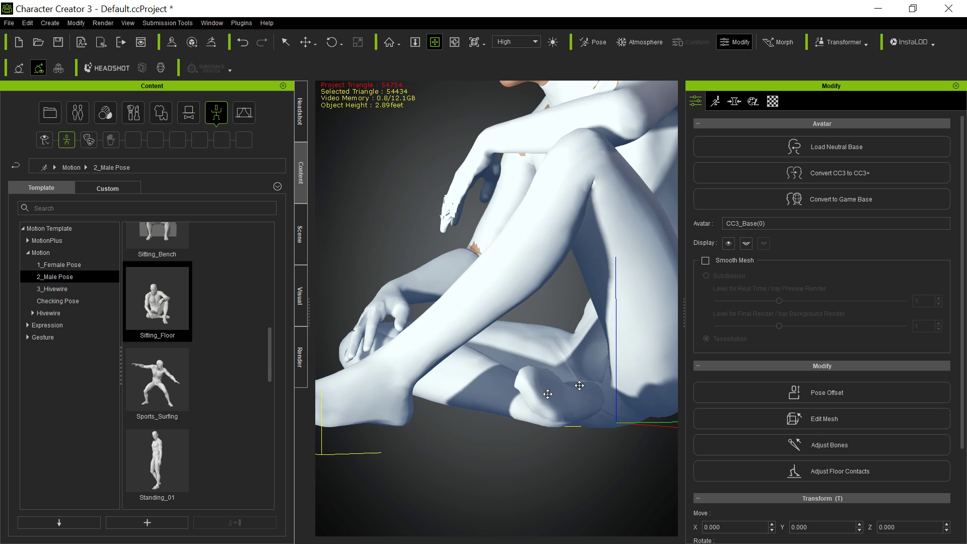
mouse_move(512, 410)
right_down()
mouse_move(378, 403)
mouse_move(641, 394)
mouse_move(515, 382)
mouse_move(536, 412)
right_up()
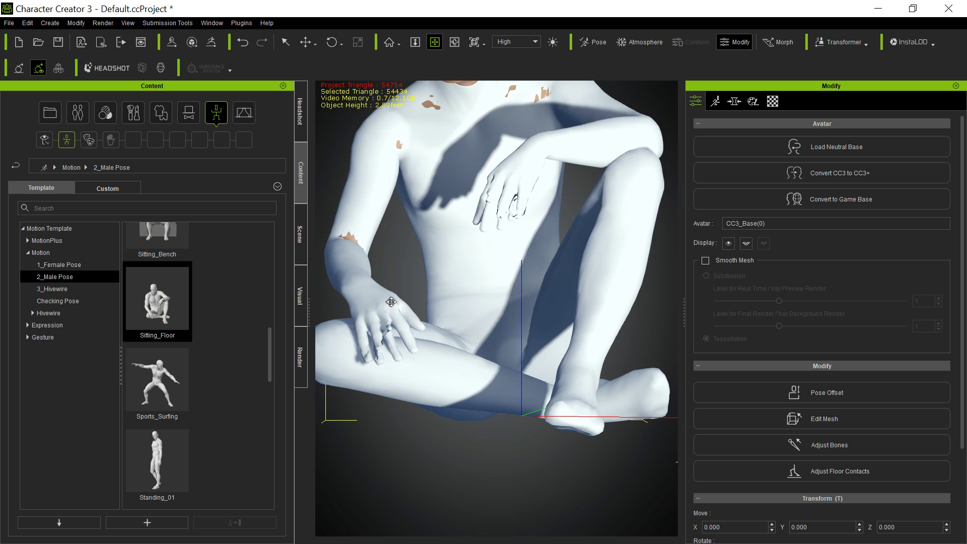
drag(372, 307, 373, 341)
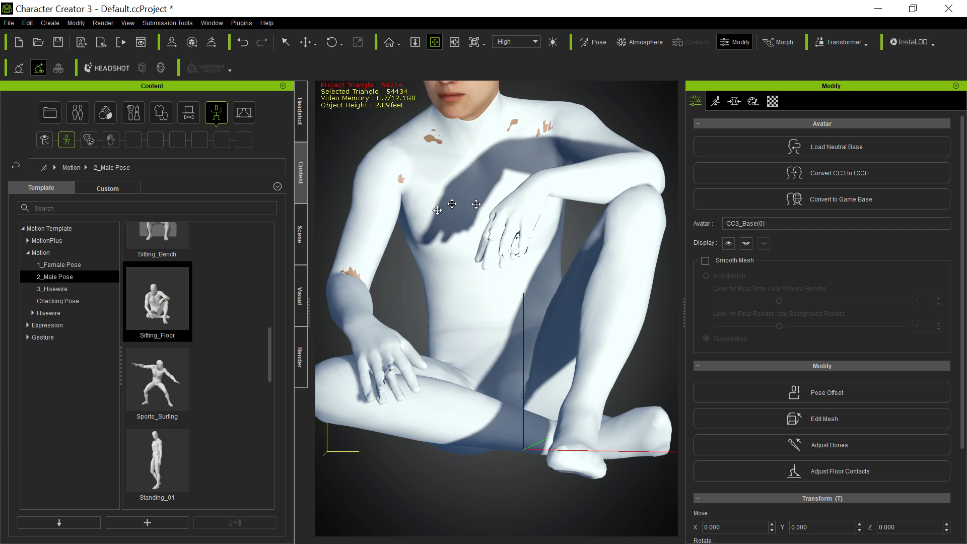
scroll(523, 277, down, 2)
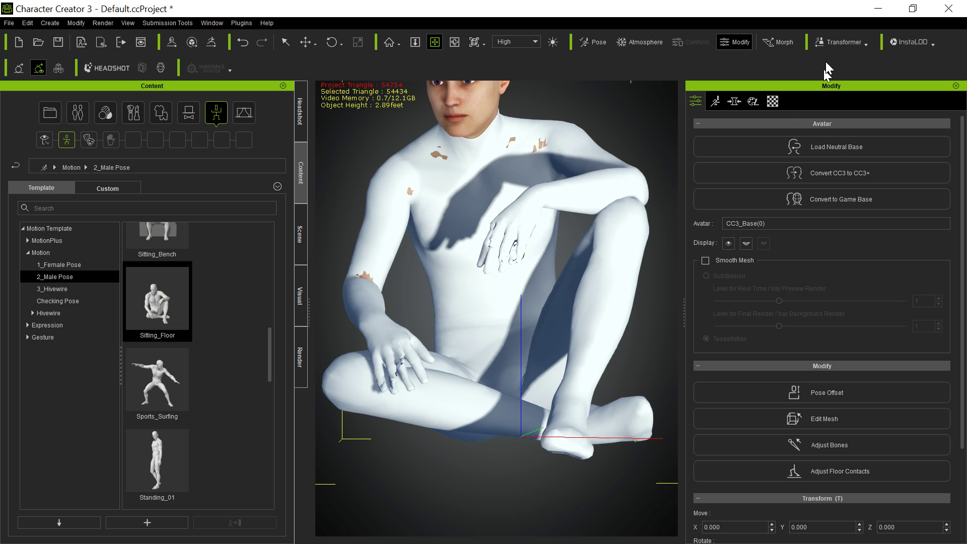
Step: Load Supersuit.fbx from the Exports folder through the CC3 Transformer, using the ADVANCED import
click(839, 45)
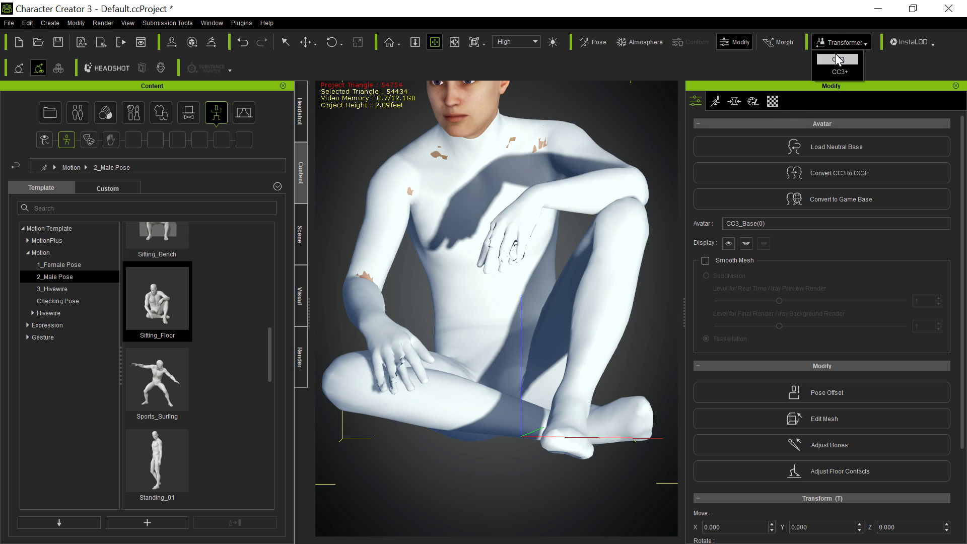
scroll(355, 222, down, 20)
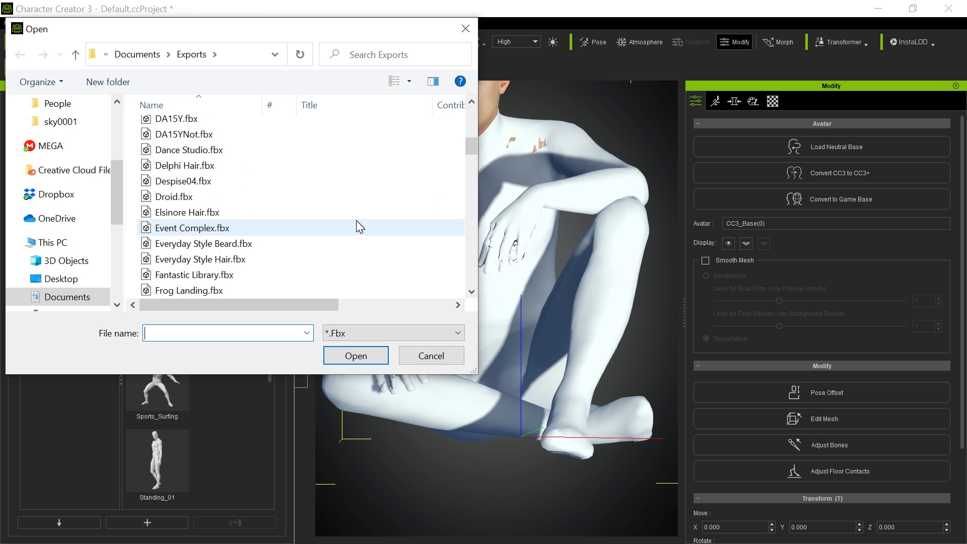
scroll(356, 221, down, 15)
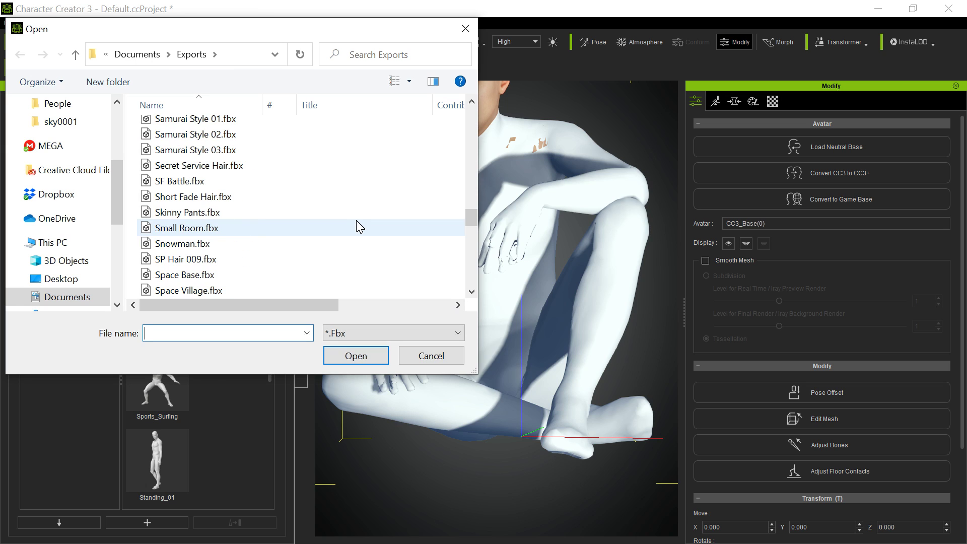
scroll(356, 222, down, 6)
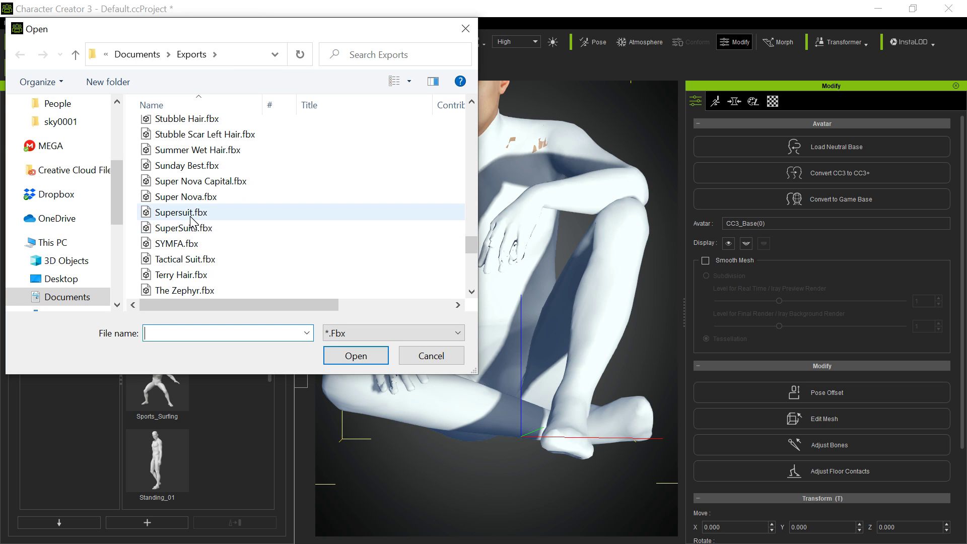
double_click(191, 214)
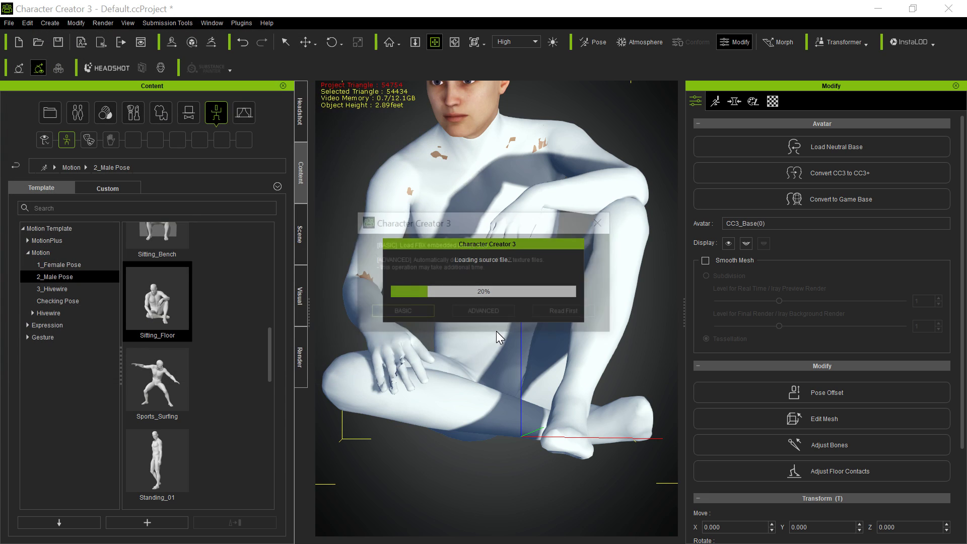
click(484, 310)
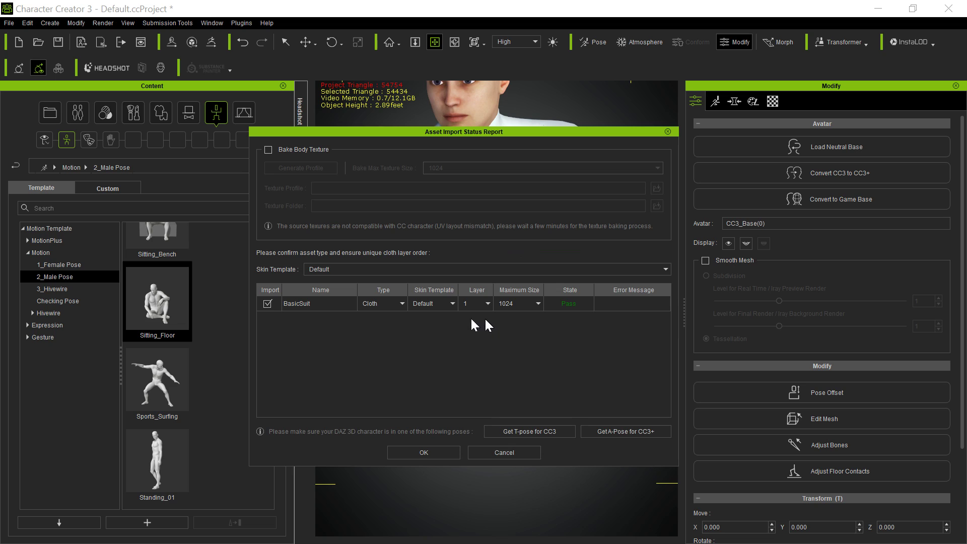
Step: Set the BasicSuit's asset type to Gloves in the import report and complete the import
click(394, 302)
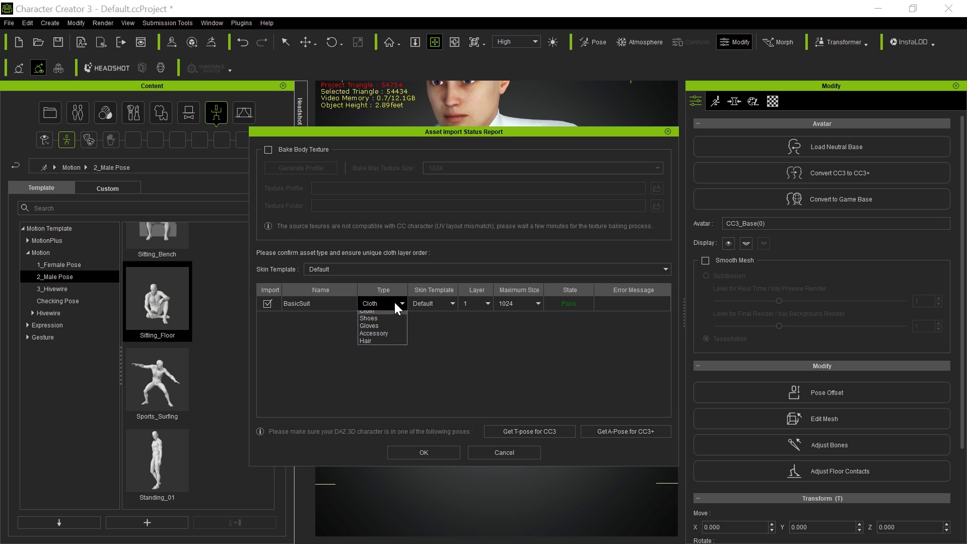
click(395, 329)
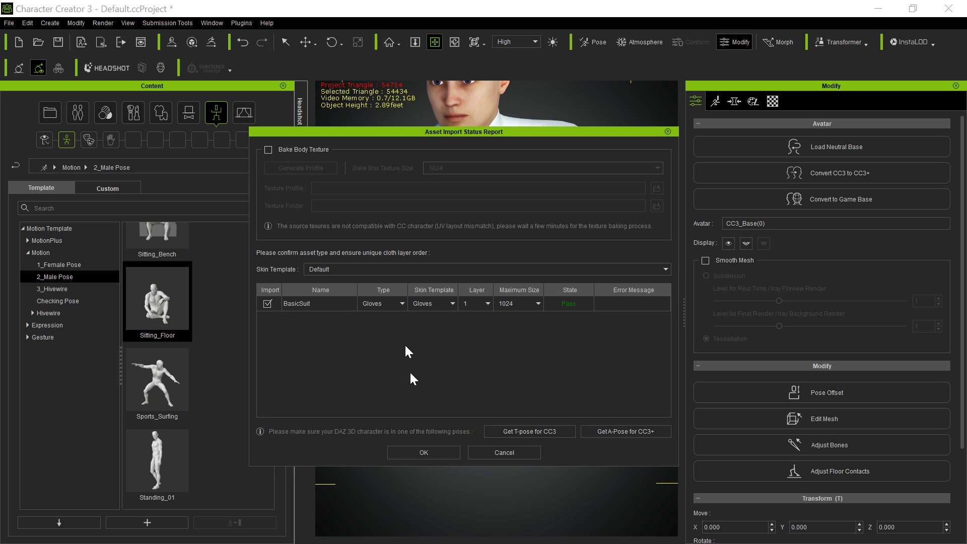
click(417, 447)
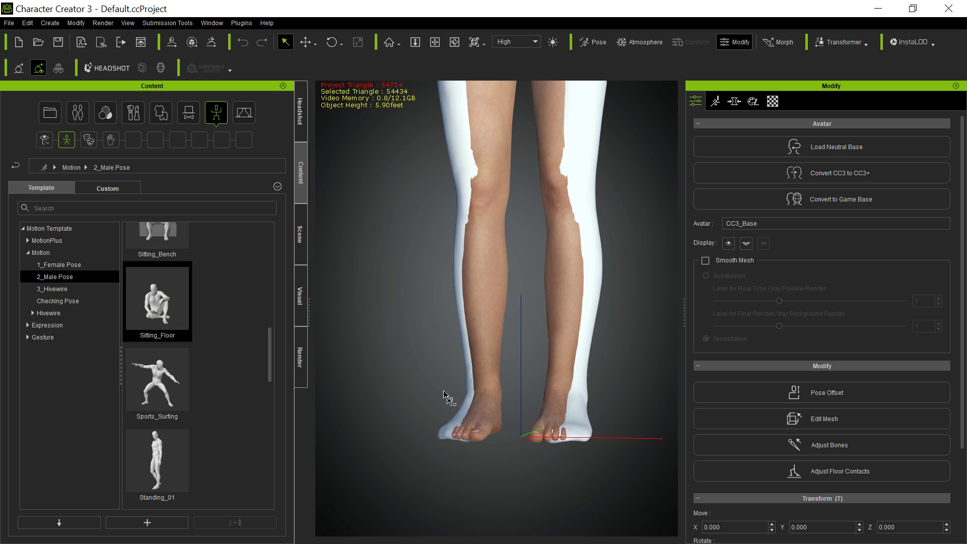
Step: Apply the Sitting_Floor pose to the newly imported CC3_Base avatar and inspect how the suit follows its hands, torso and legs
scroll(453, 390, down, 10)
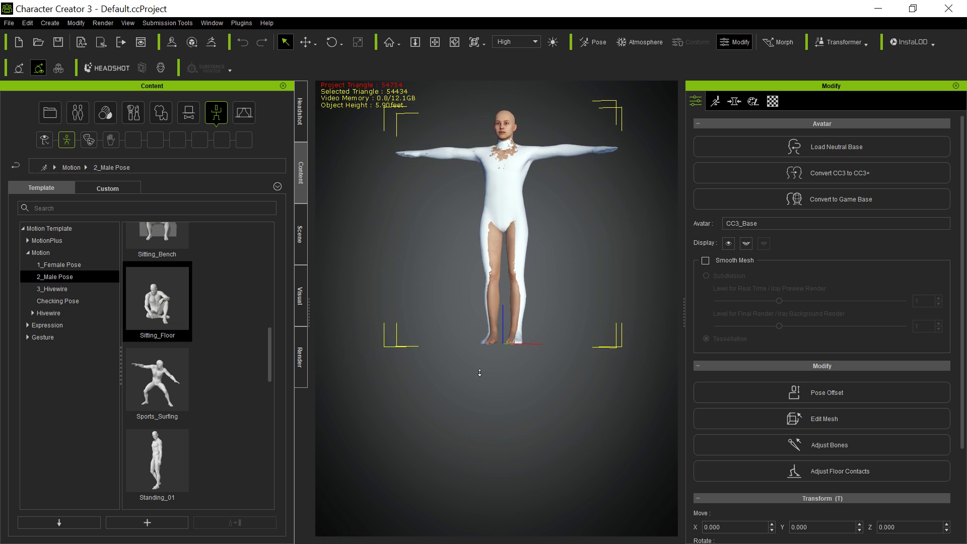
scroll(479, 372, up, 1)
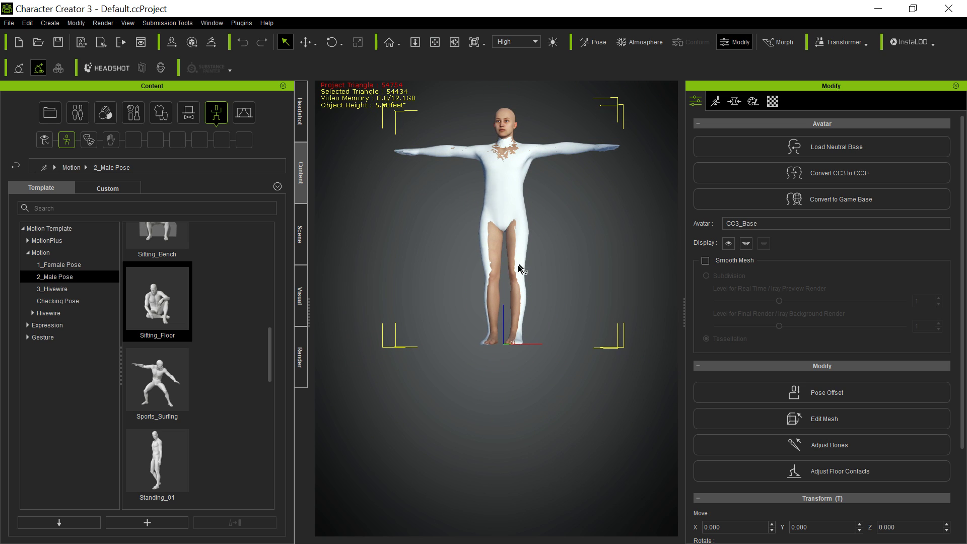
key(x)
key(f)
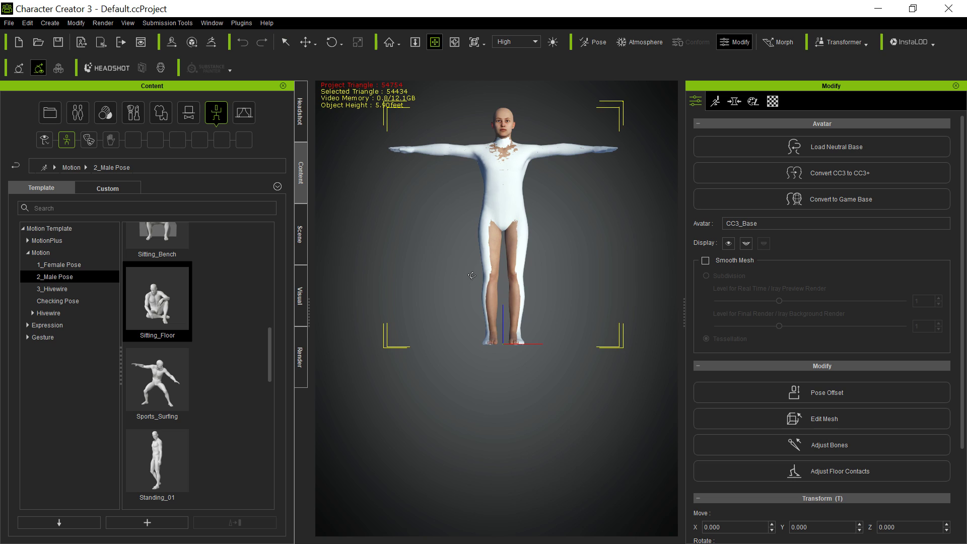
drag(456, 210, 431, 259)
right_drag(419, 237, 414, 304)
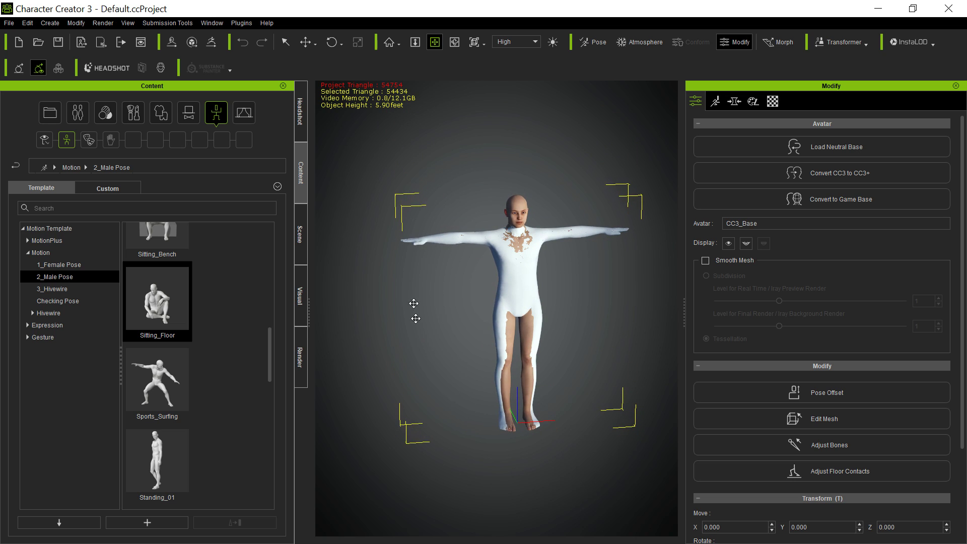
right_drag(428, 270, 383, 211)
double_click(157, 301)
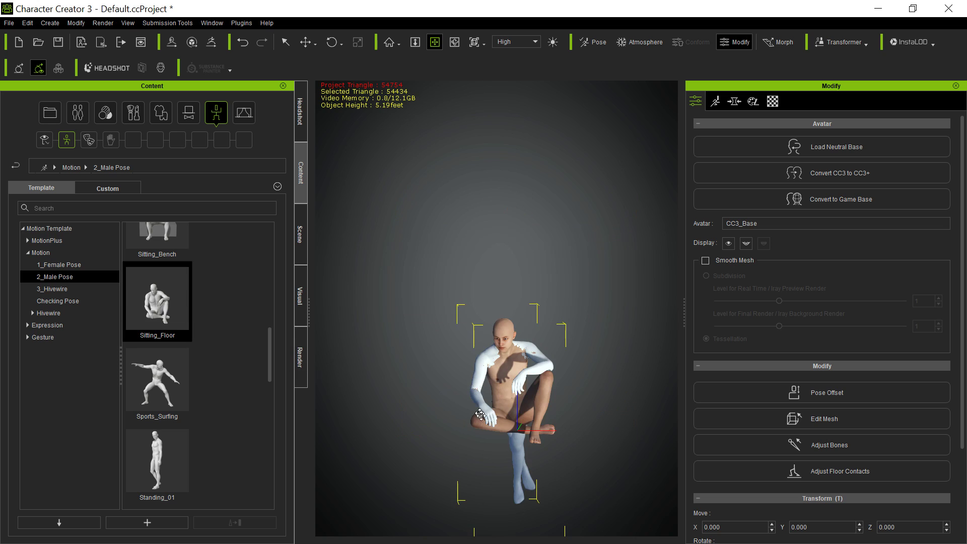
drag(496, 436, 442, 320)
scroll(441, 318, up, 6)
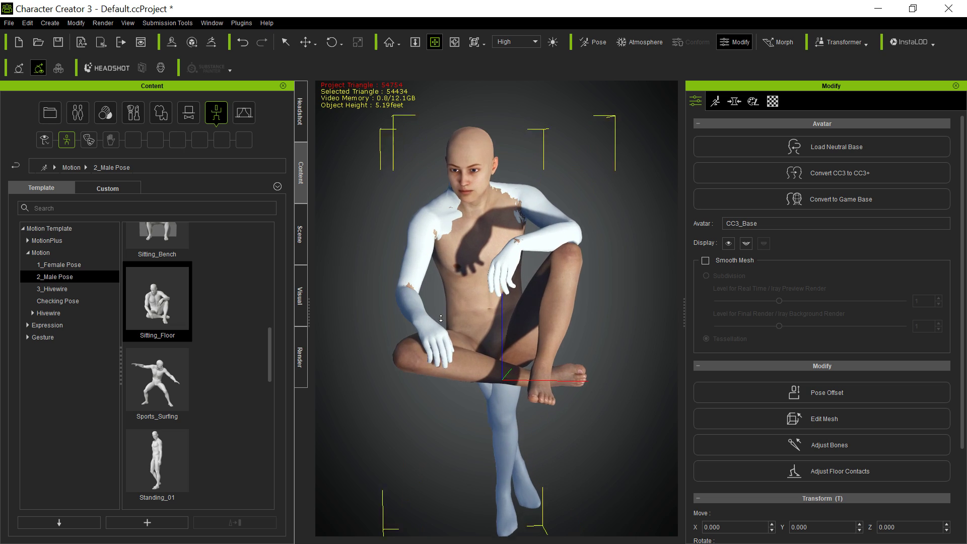
scroll(441, 318, up, 5)
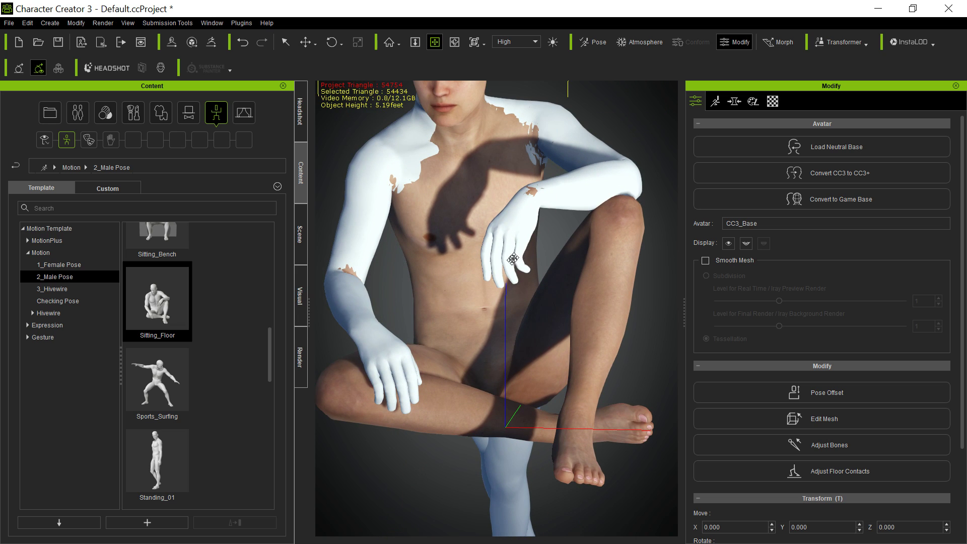
right_drag(458, 356, 633, 309)
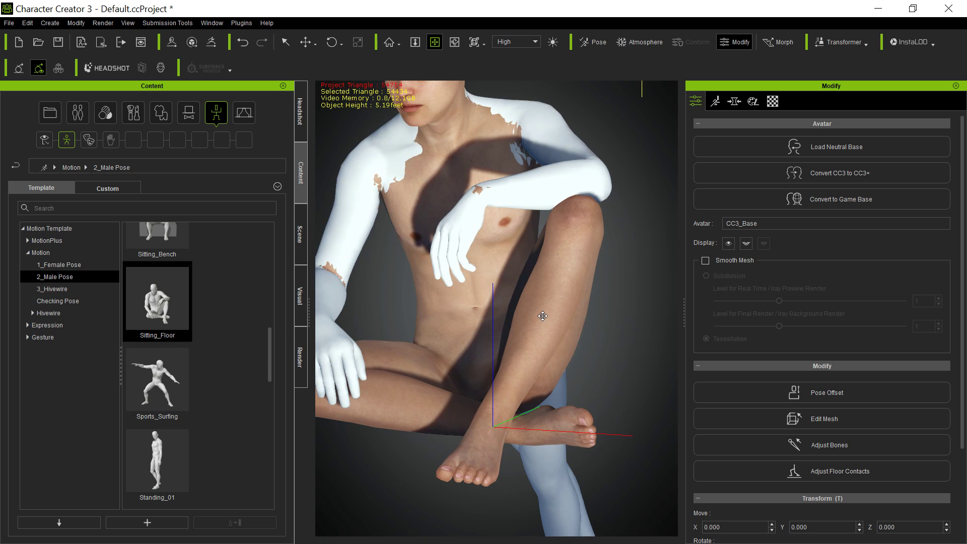
Step: Switch to DAZ Studio and check the Genesis figure's two BasicSuit copies in the scene list
scroll(542, 315, down, 5)
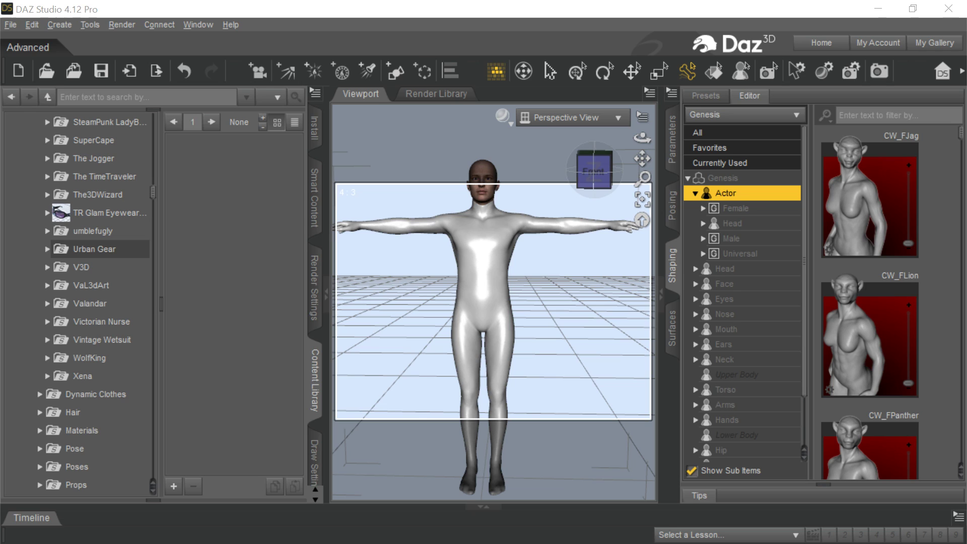
drag(1, 137, 320, 158)
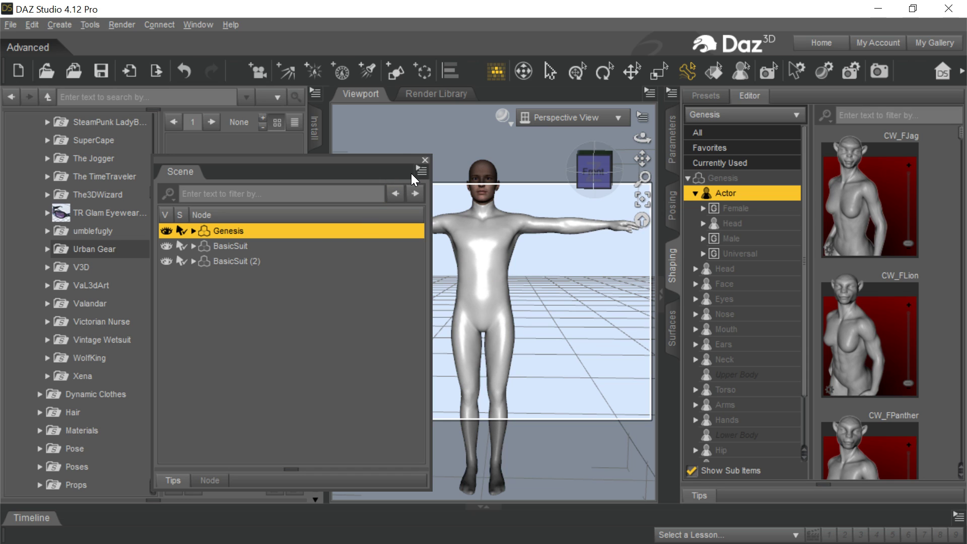
drag(388, 158, 139, 138)
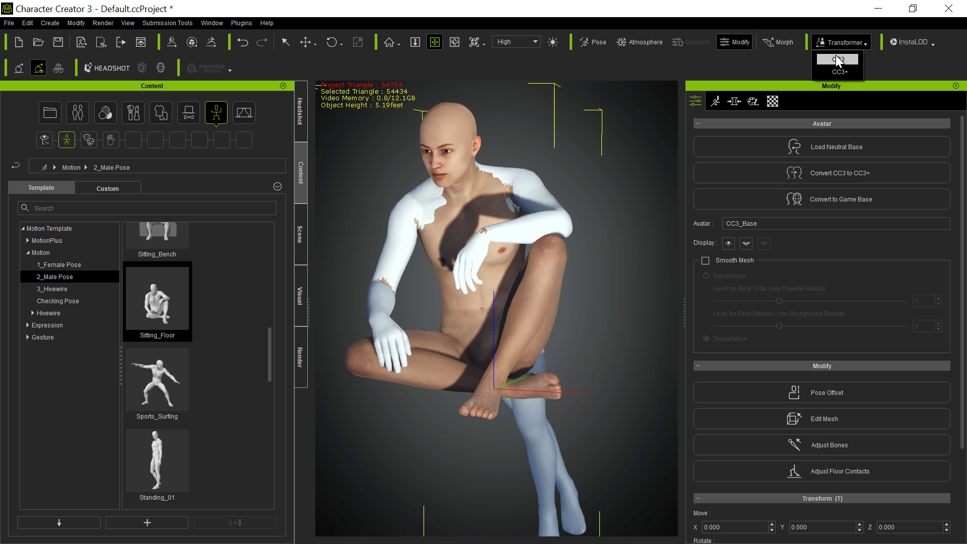
Step: Load the FBX with the two BasicSuit copies from the Exports folder through the CC3 Transformer, using the ADVANCED import
click(837, 43)
scroll(356, 184, down, 20)
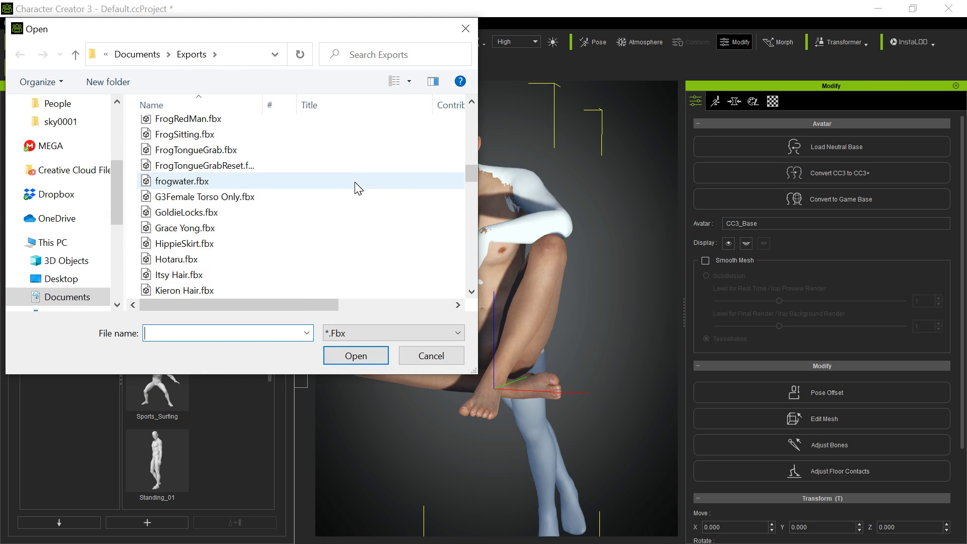
scroll(358, 189, down, 5)
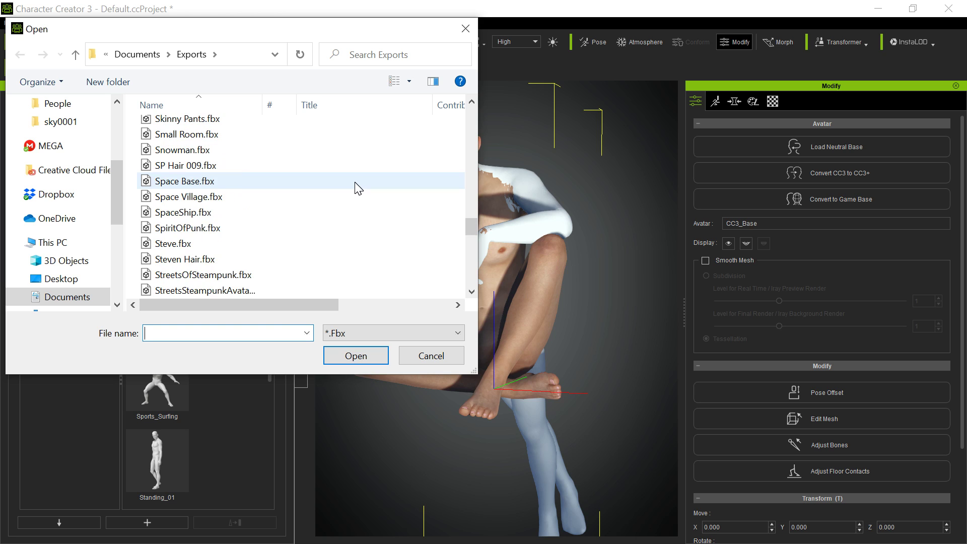
scroll(358, 189, down, 3)
double_click(174, 276)
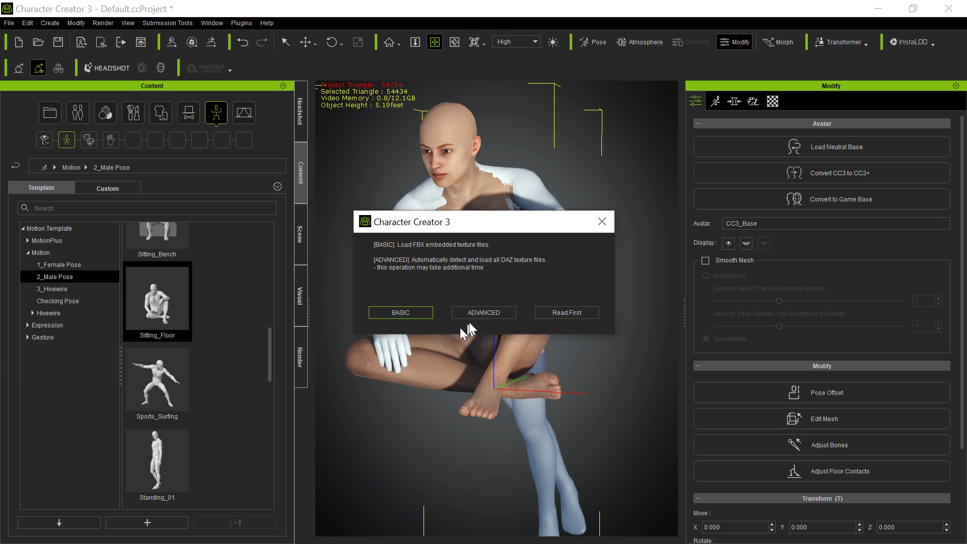
click(478, 315)
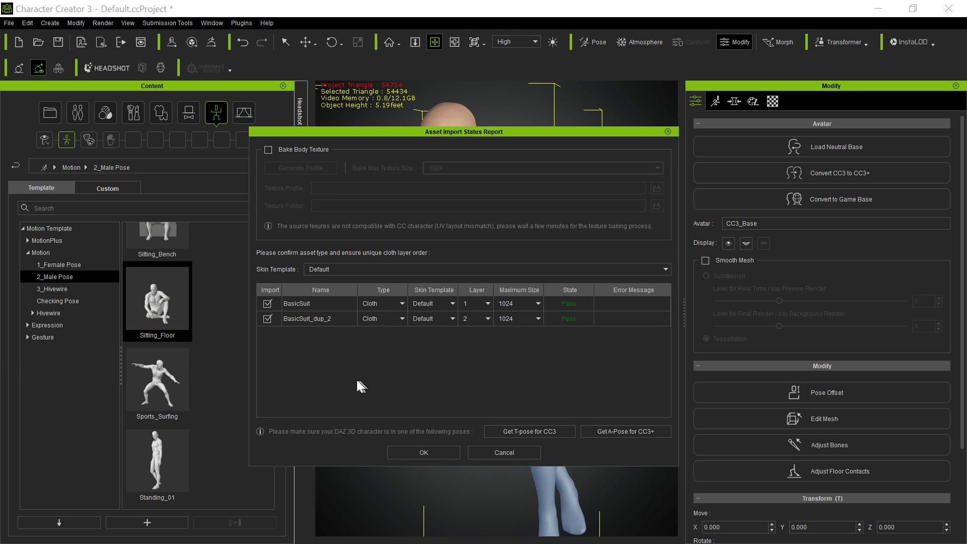
Step: Set BasicSuit_dup_2's asset type to Gloves in the import report, keep BasicSuit as Cloth, and complete the import
click(393, 304)
click(397, 319)
click(397, 319)
click(393, 345)
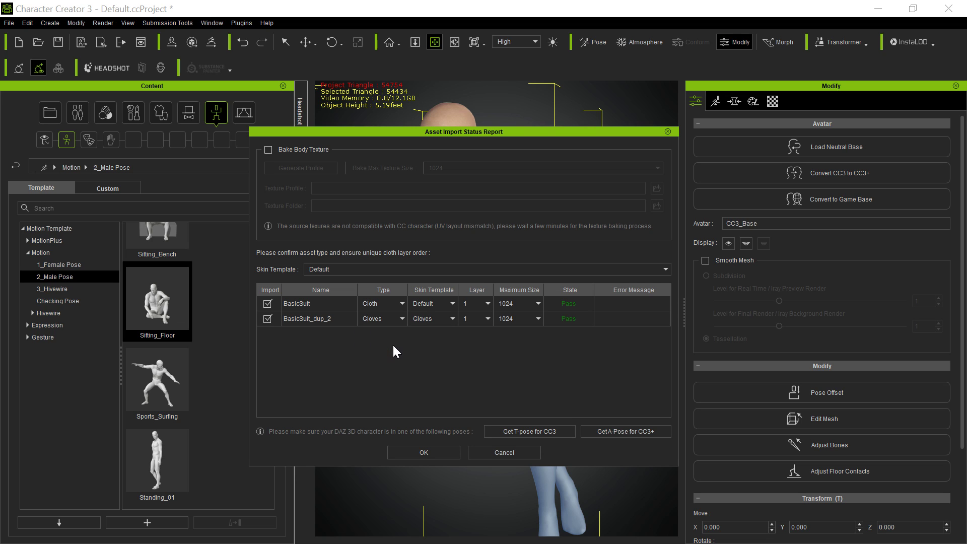
click(421, 449)
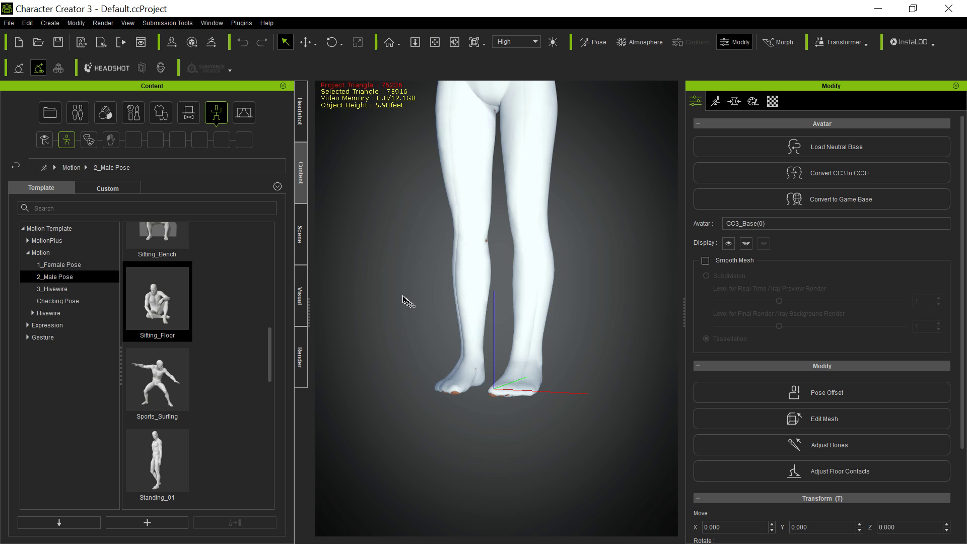
Step: Bring the whole imported avatar into view and select BasicSuit.Shape in the scene
key(x)
drag(421, 194, 428, 423)
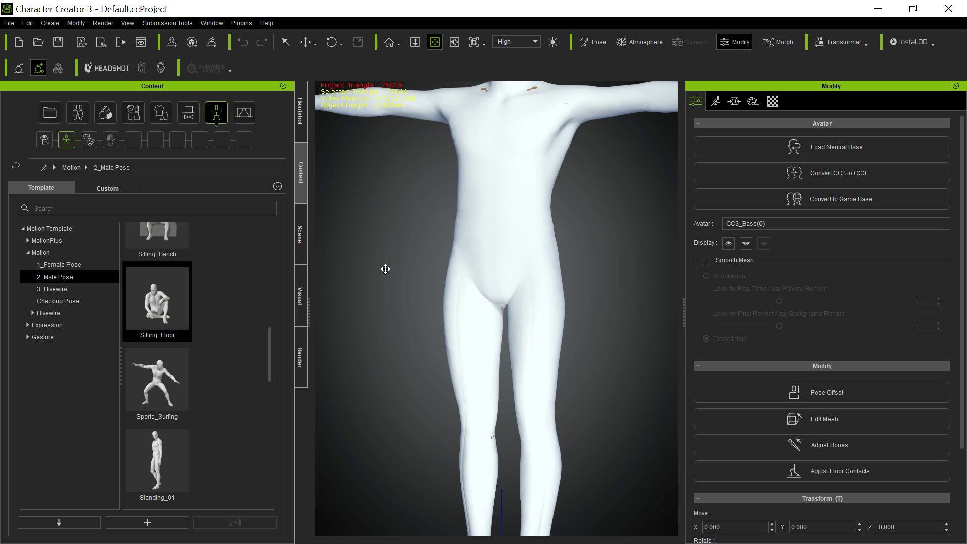
middle_drag(385, 268, 407, 349)
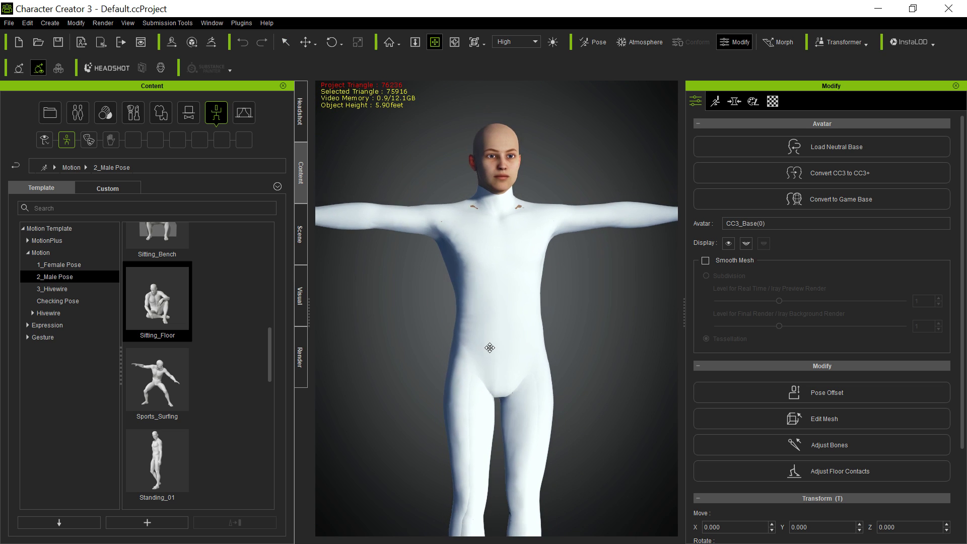
scroll(489, 347, down, 5)
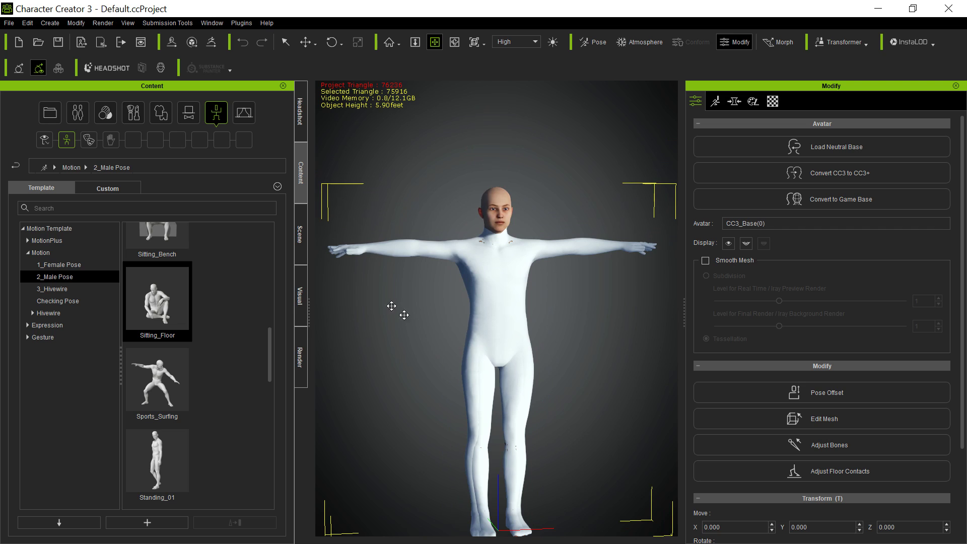
middle_drag(391, 305, 436, 287)
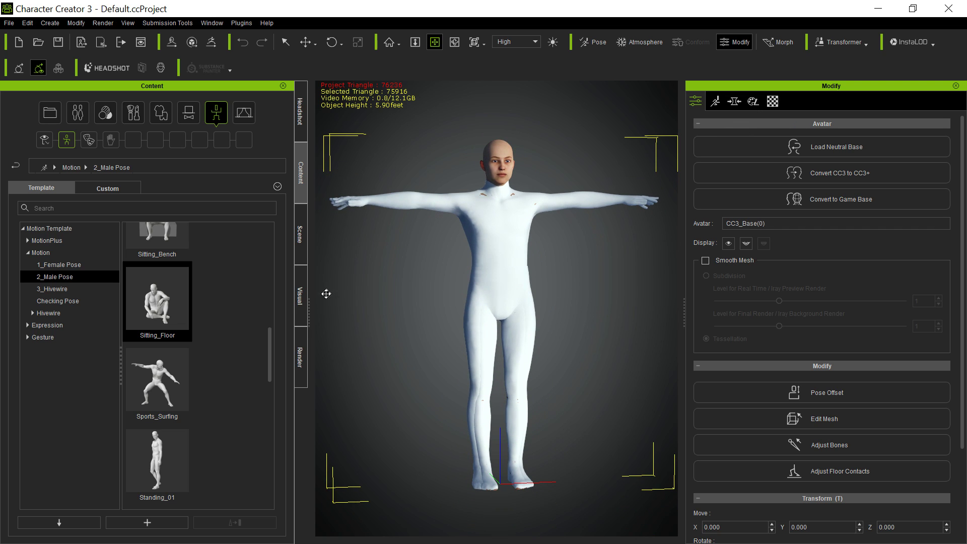
click(299, 249)
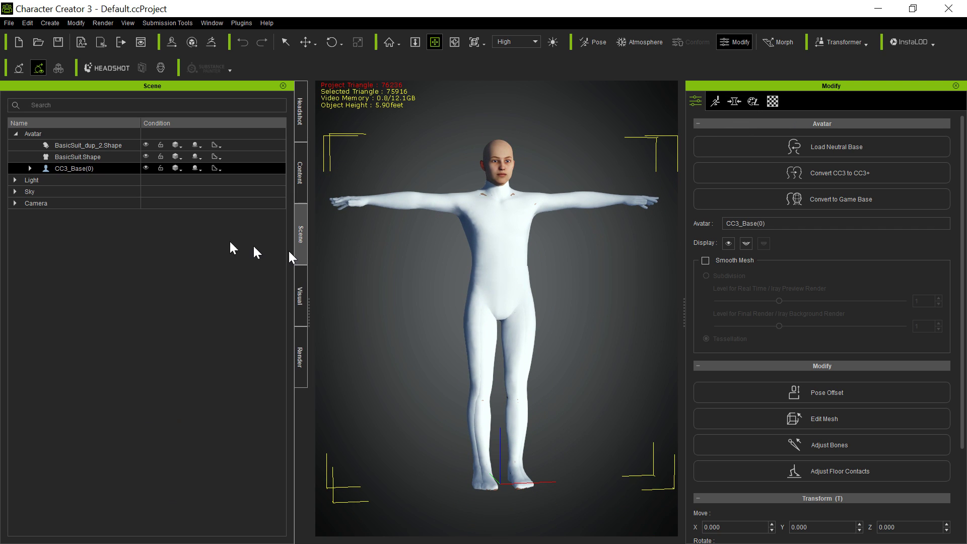
click(103, 157)
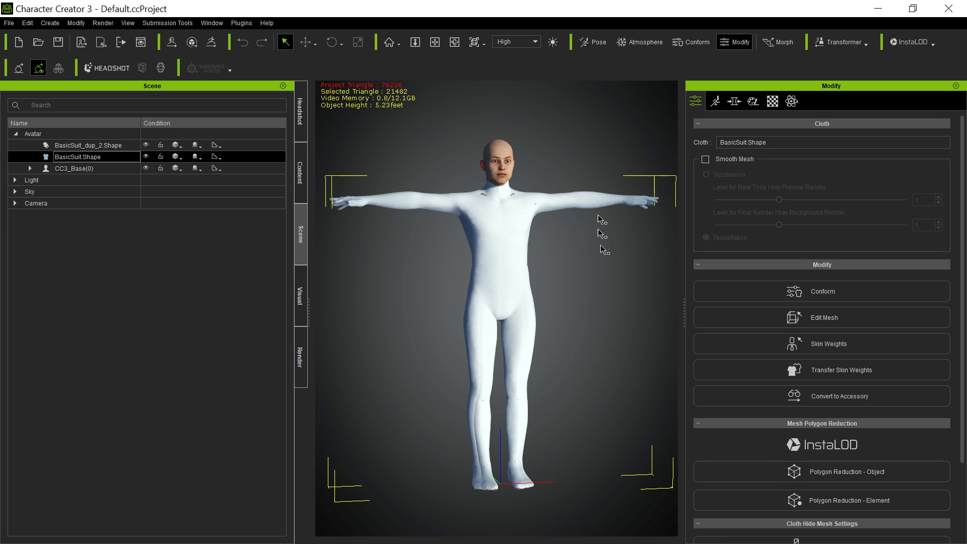
Step: Consolidate BasicSuit's materials 1_Arms1 to 1_Arms4, 1_Fingers1, 1_Fingers2 and 1_Hands, with 1_Arms3 as the target material
click(773, 105)
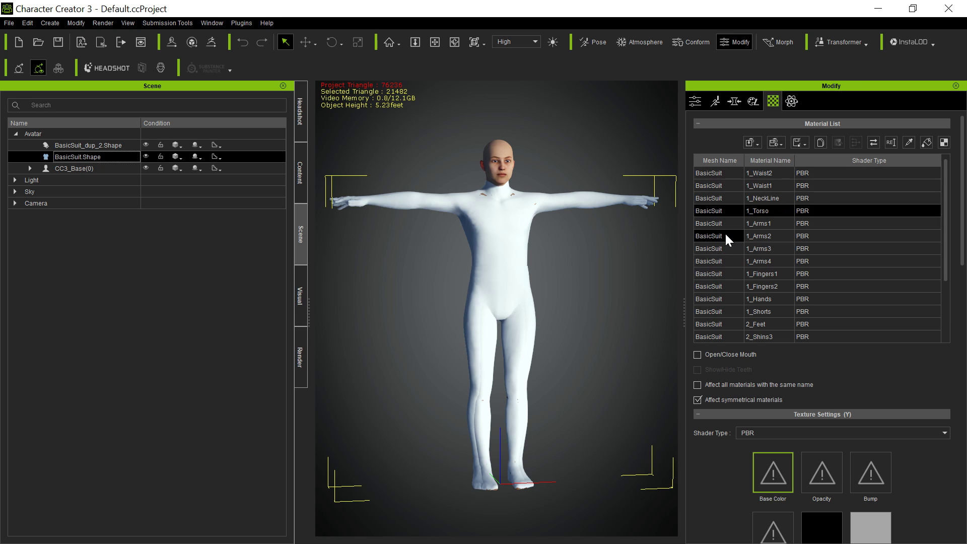
click(711, 276)
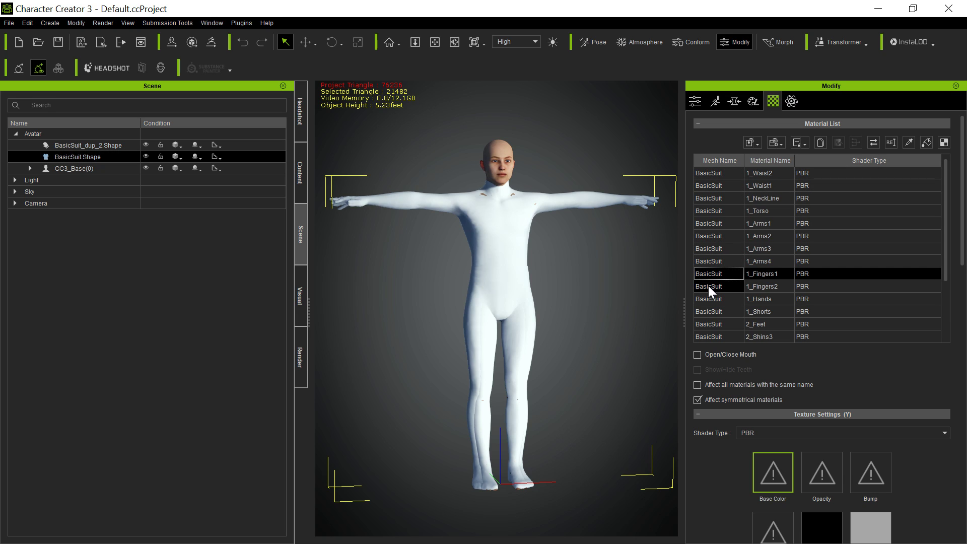
ctrl+click(708, 286)
ctrl+click(712, 299)
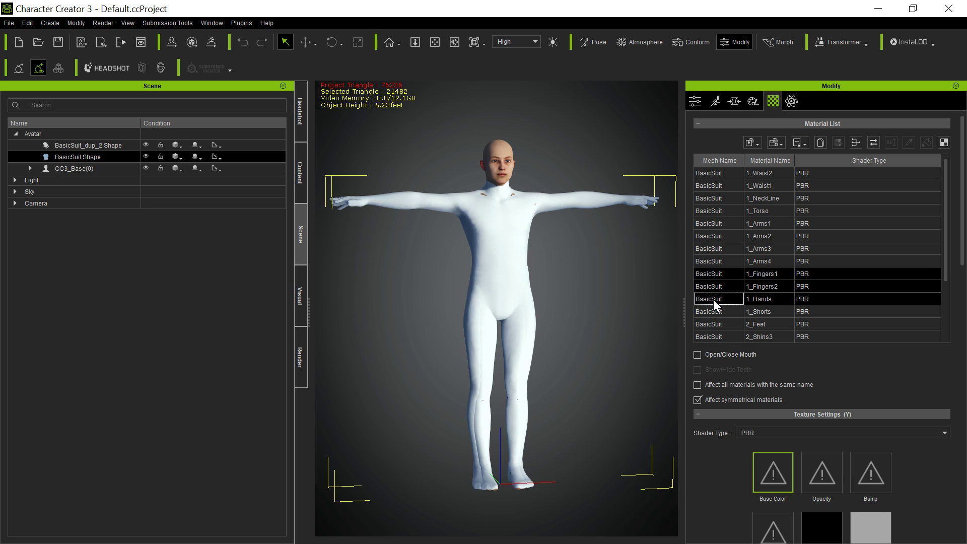
ctrl+click(710, 266)
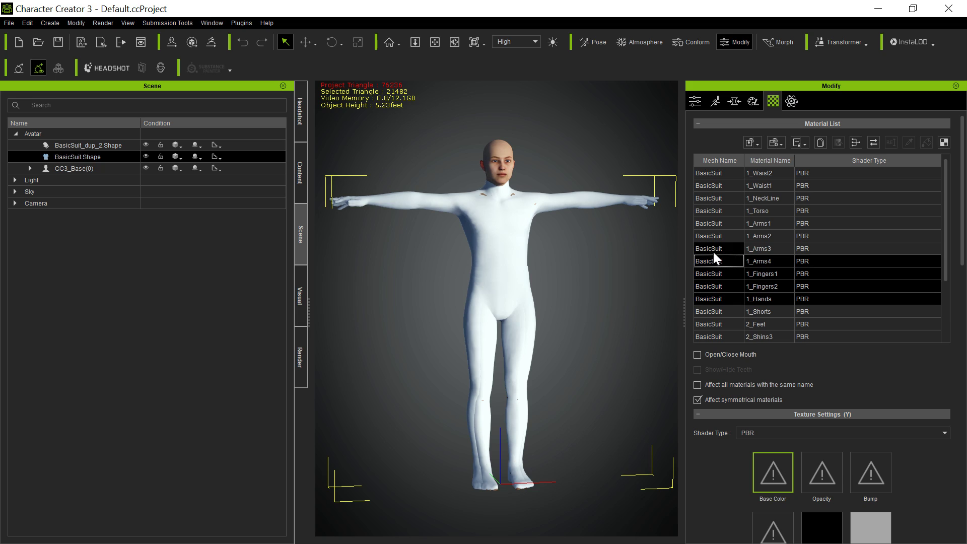
ctrl+click(713, 251)
ctrl+click(712, 235)
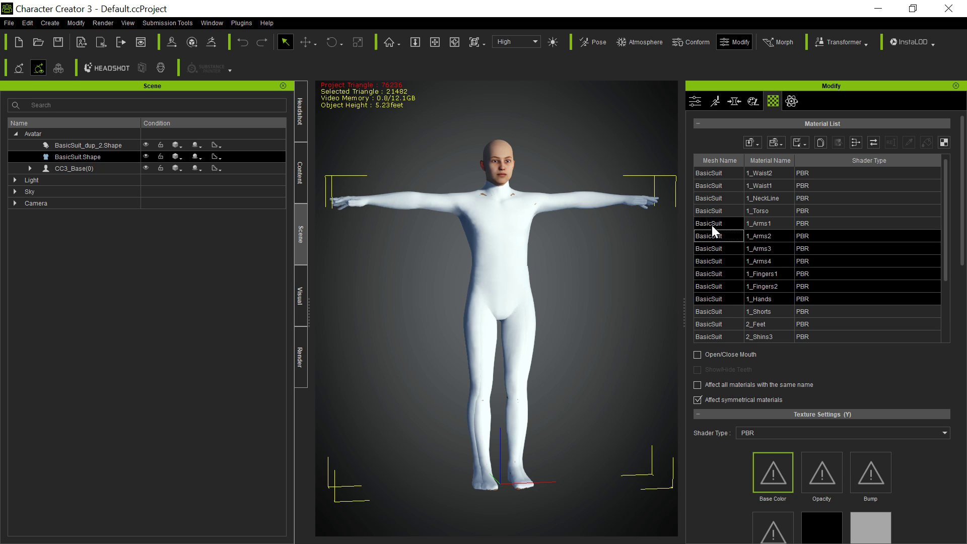
ctrl+click(712, 224)
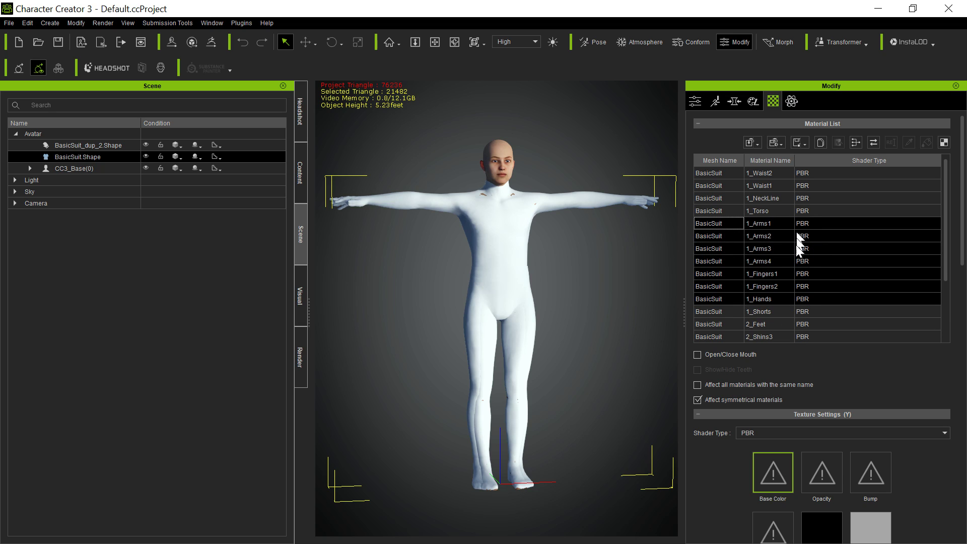
scroll(838, 246, down, 2)
scroll(837, 246, up, 2)
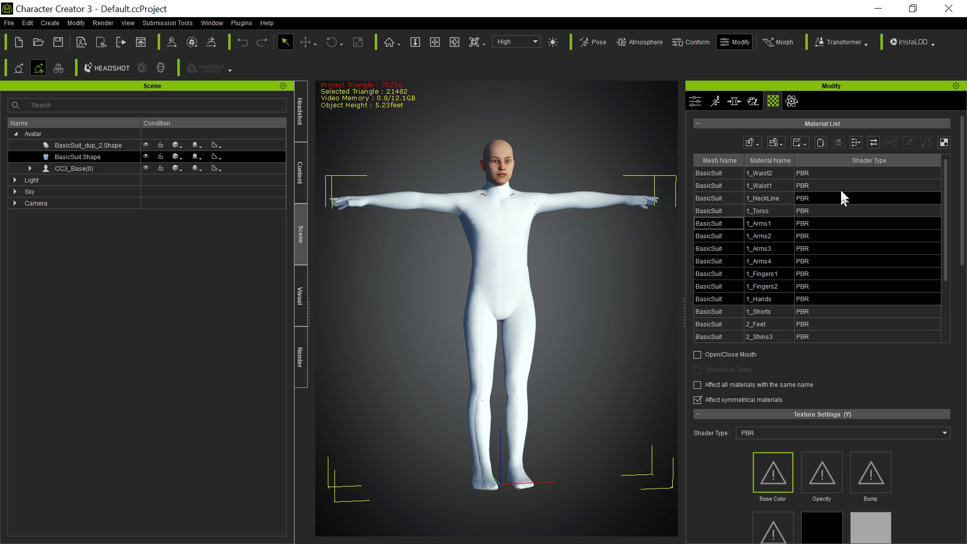
click(856, 143)
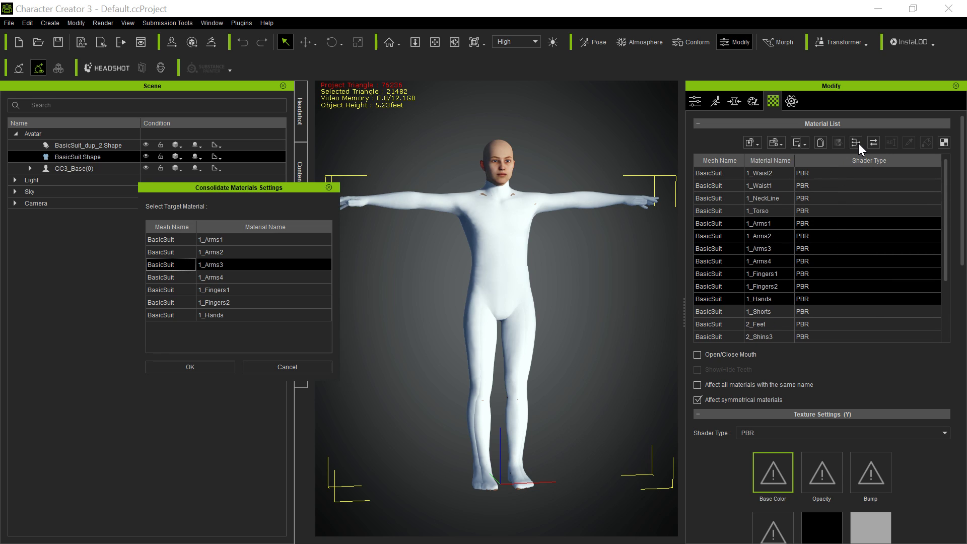
click(207, 367)
Step: Set the opacity of BasicSuit's consolidated arm and hand material to 0 and inspect the avatar's arms and hands
scroll(771, 446, down, 10)
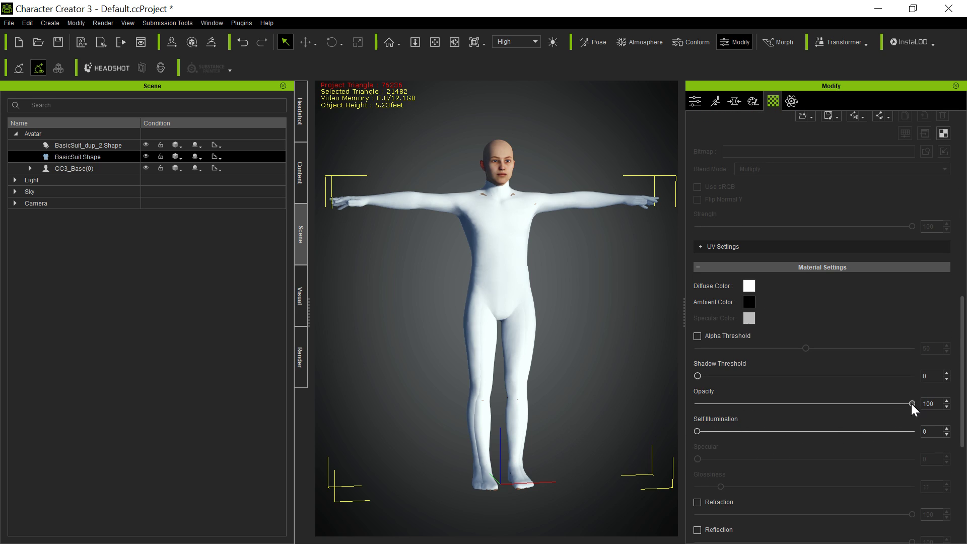
drag(911, 404, 644, 420)
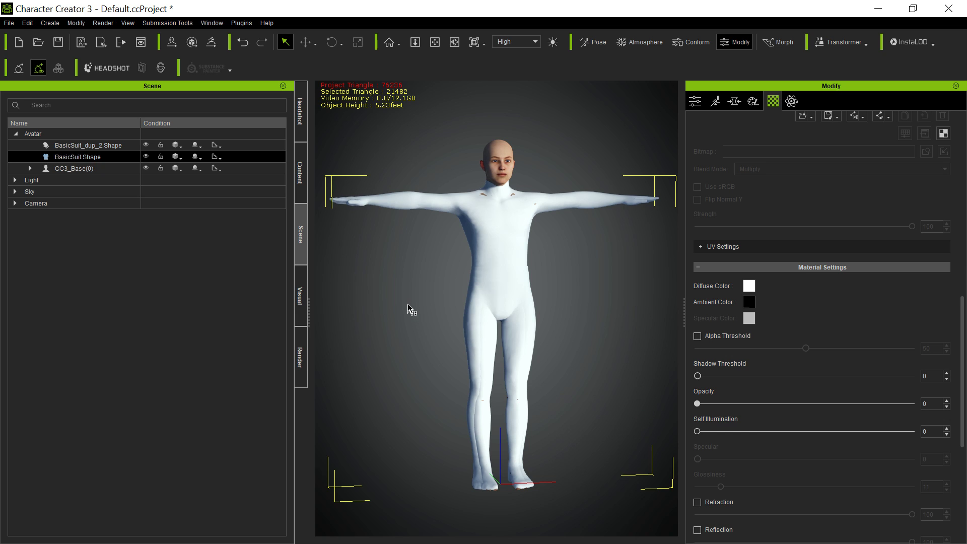
key(x)
right_drag(386, 272, 390, 435)
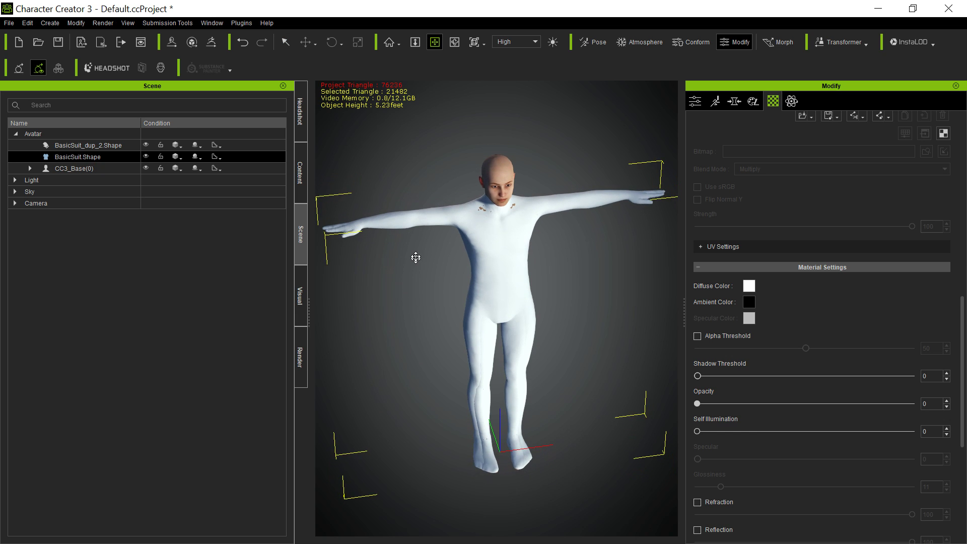
right_drag(415, 257, 403, 319)
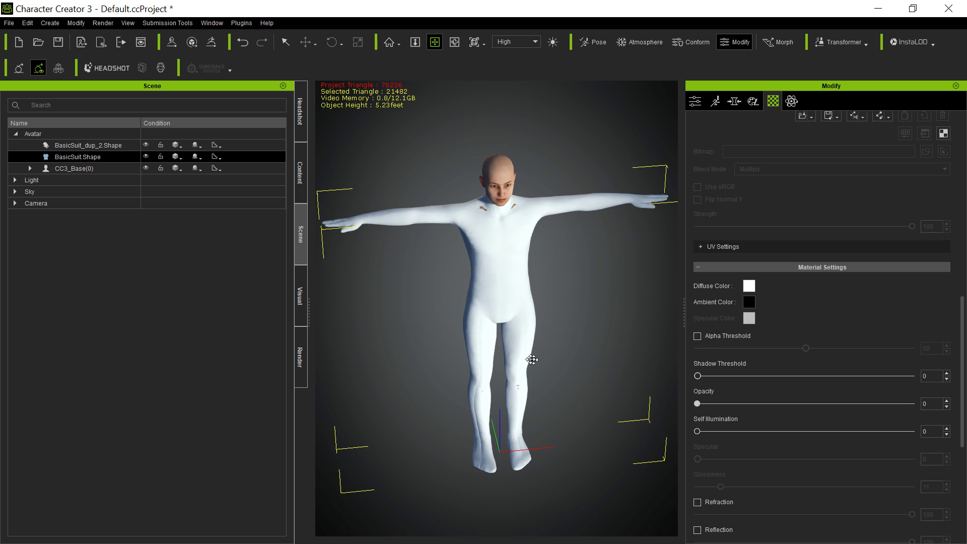
right_drag(532, 360, 467, 164)
mouse_move(510, 317)
mouse_down()
mouse_move(494, 283)
mouse_move(502, 309)
mouse_up()
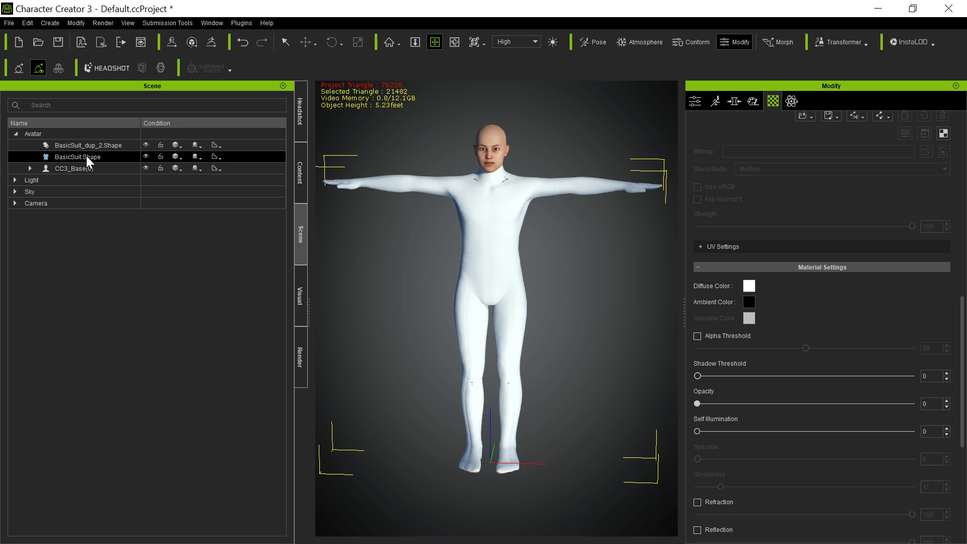
Step: Rename the BasicSuit_dup_2.Shape item under the avatar to Gloves
click(100, 142)
click(101, 142)
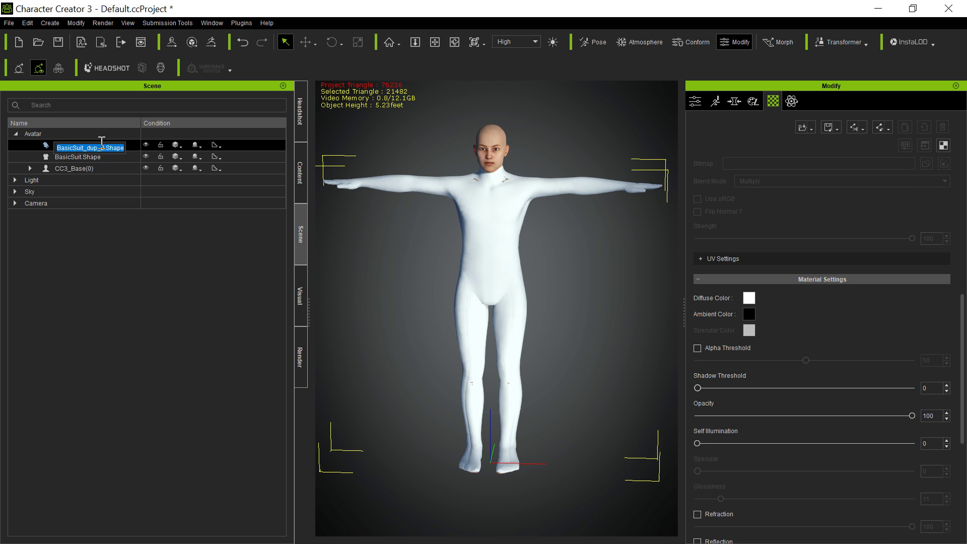
text(Gloves)
key(Return)
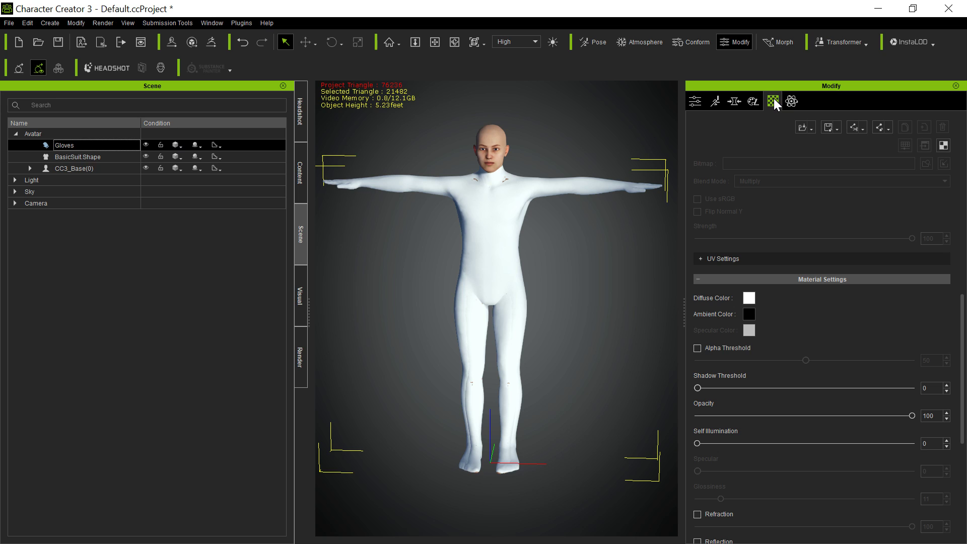
Step: Consolidate Gloves' materials 1_Waist2, 1_Waist1, 1_NeckLine, 1_Torso, 1_Shorts and everything from 2_Feet to 2_Thighs1, with 1_NeckLine as the target material
scroll(780, 224, up, 10)
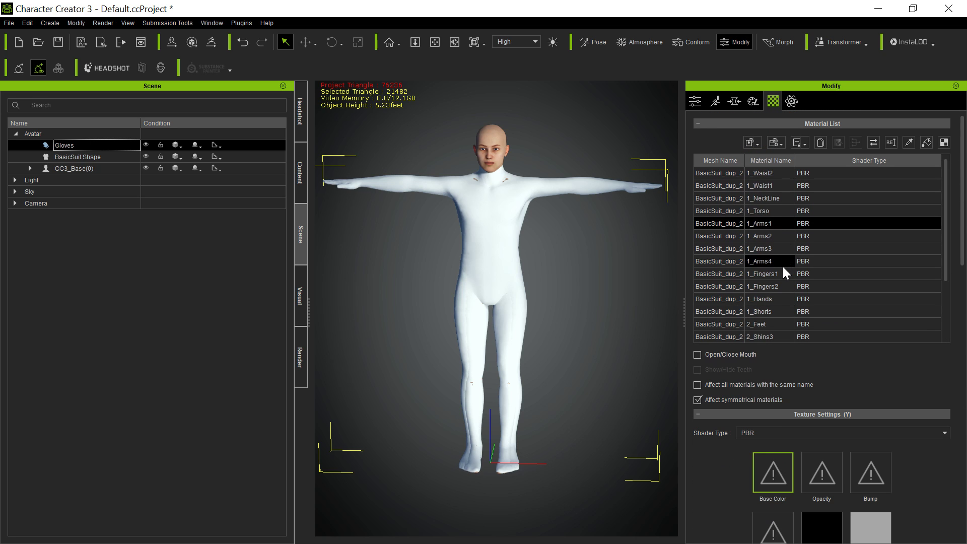
click(718, 311)
scroll(718, 312, down, 3)
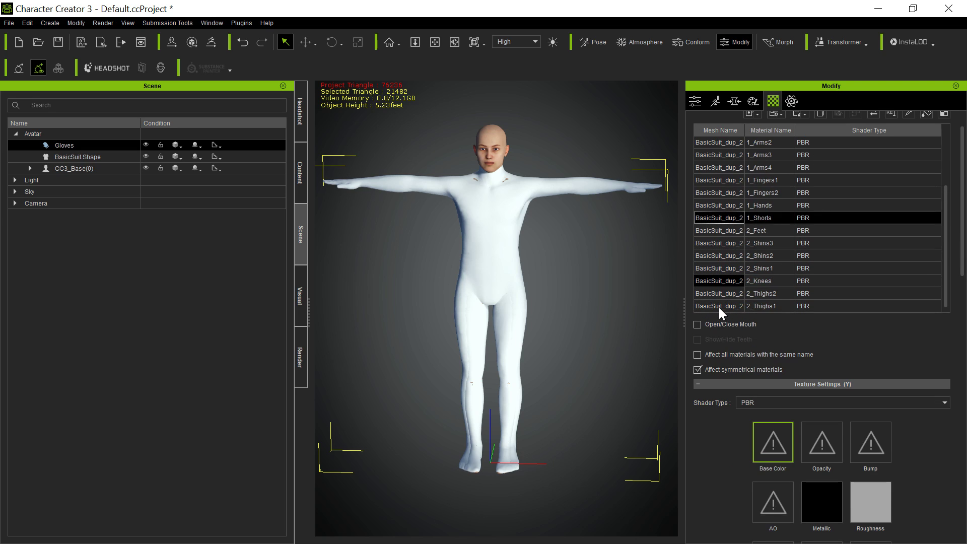
shift+click(719, 306)
scroll(718, 307, up, 3)
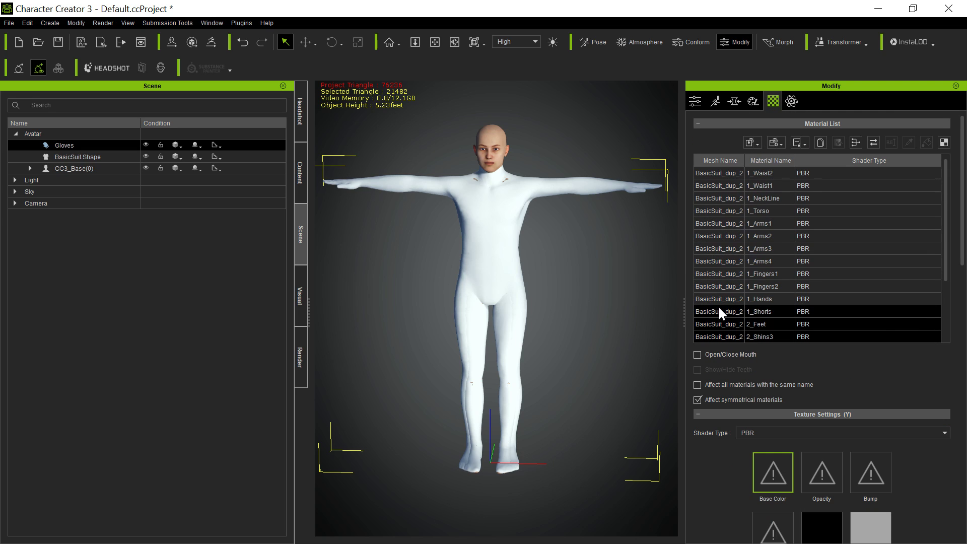
ctrl+click(726, 174)
ctrl+click(726, 185)
ctrl+click(723, 198)
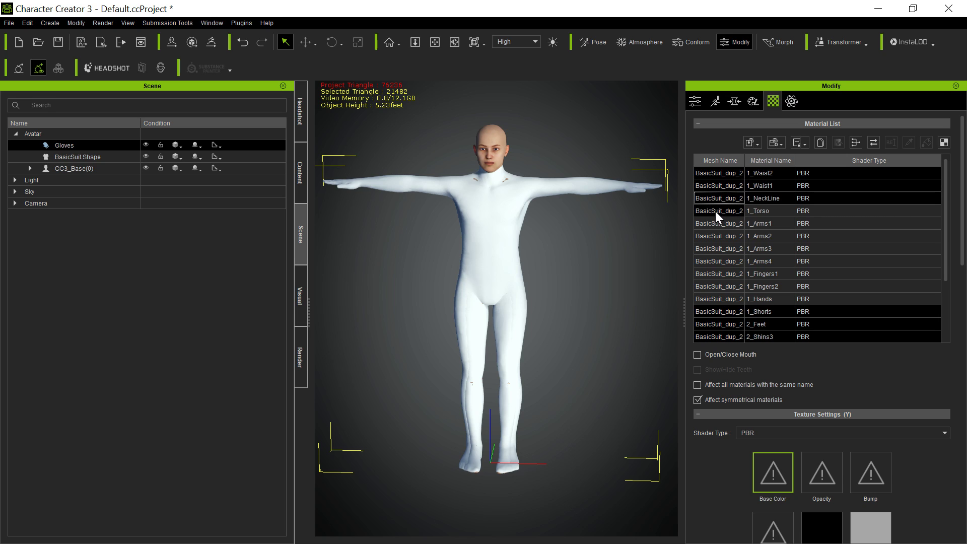
ctrl+click(715, 210)
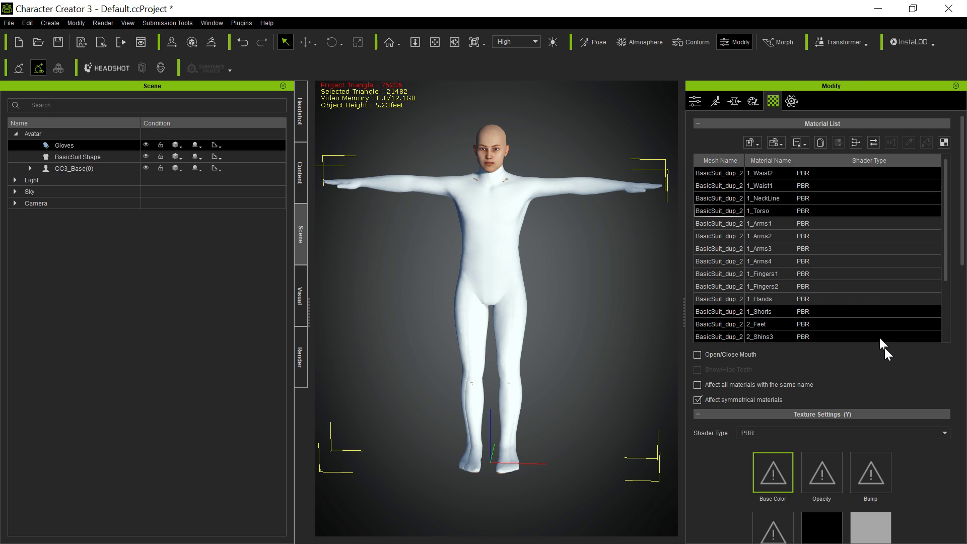
click(857, 144)
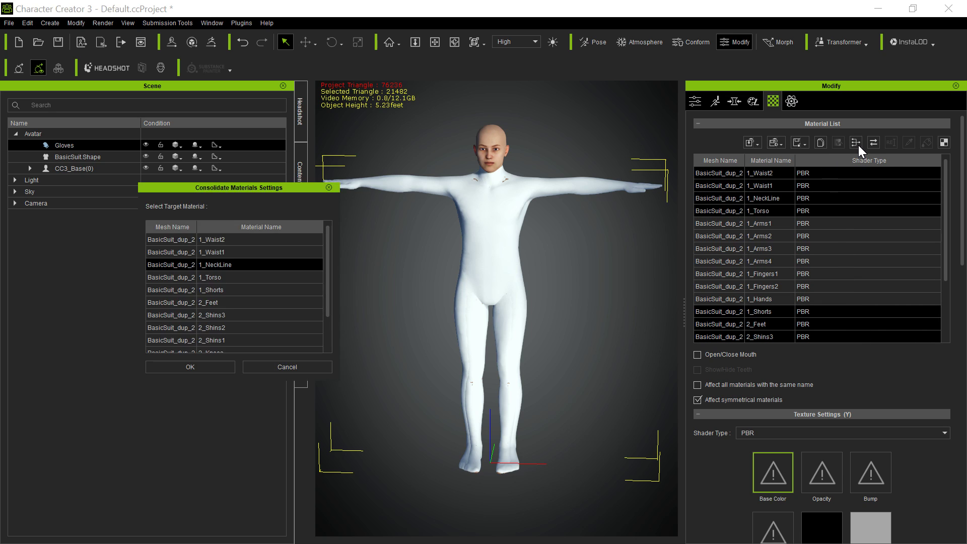
click(190, 372)
Step: Set the opacity of Gloves' consolidated torso and leg material to 0
scroll(733, 446, down, 10)
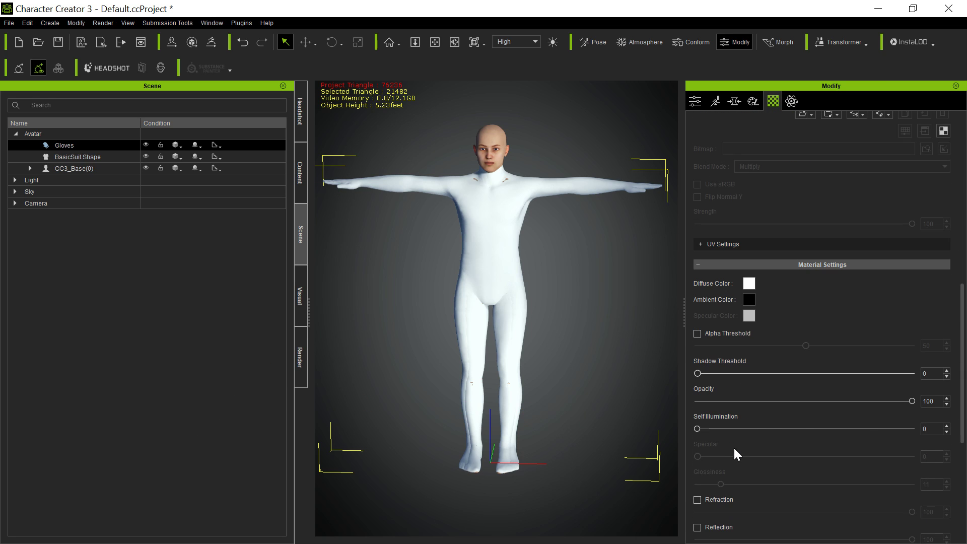
drag(911, 401, 633, 421)
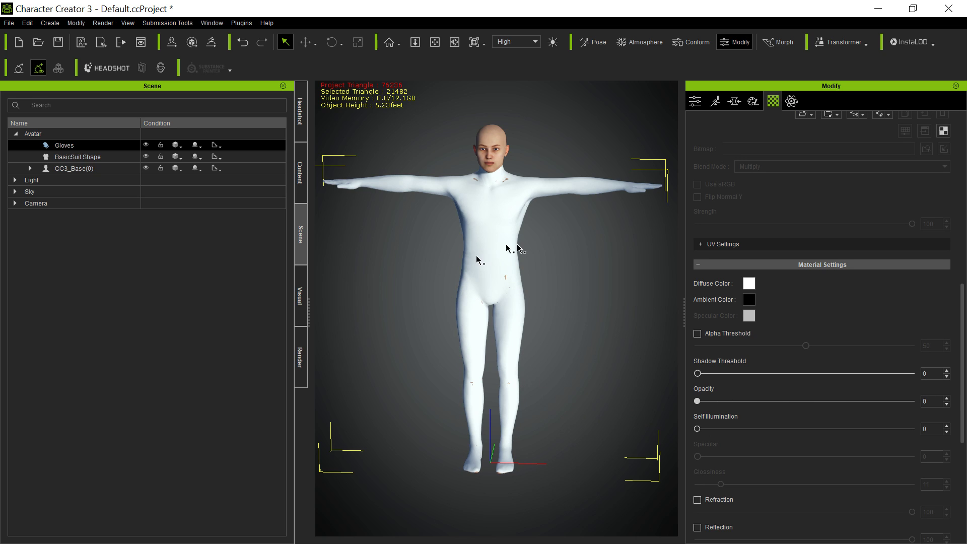
Step: Edit the CC3_Base avatar's mesh in Face mode and hide the faces selected around the torso, legs and right arm
click(497, 130)
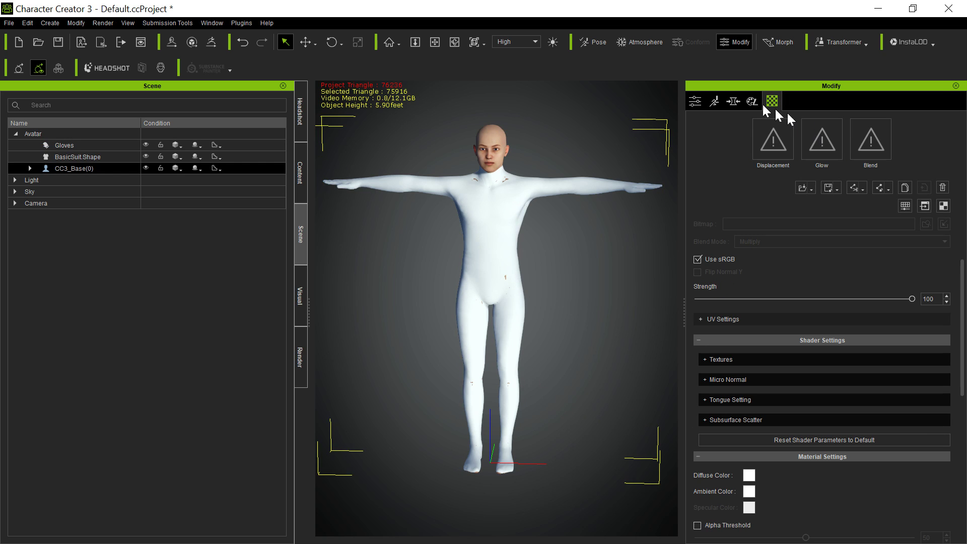
scroll(736, 202, up, 10)
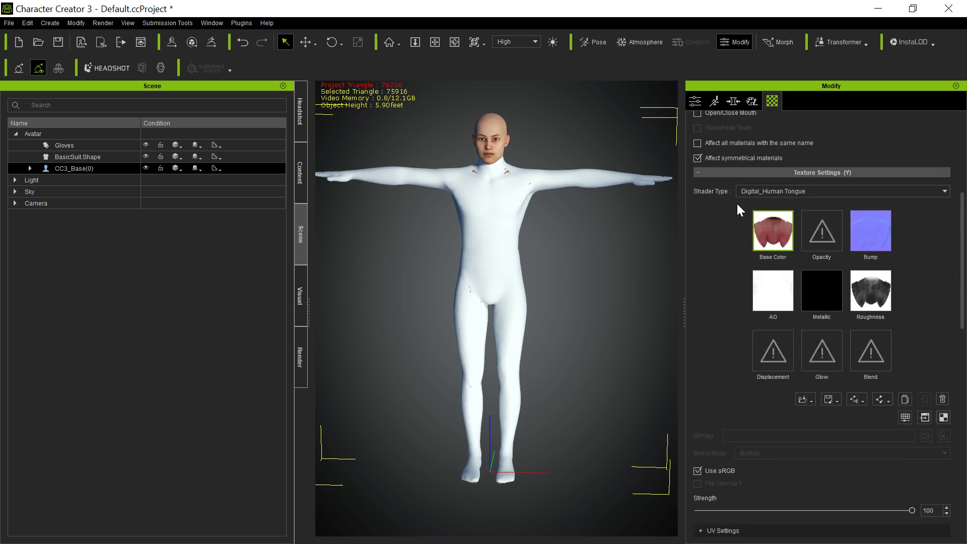
click(696, 102)
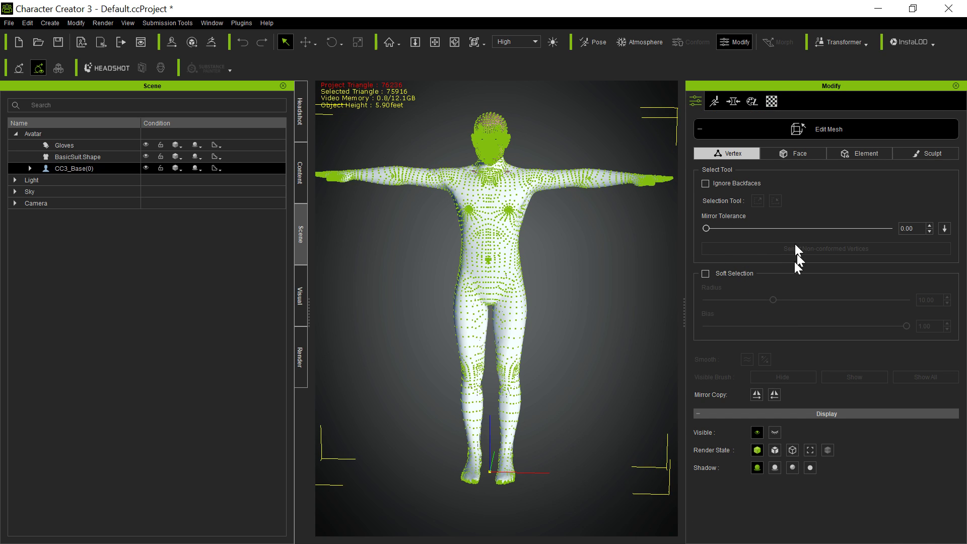
click(811, 152)
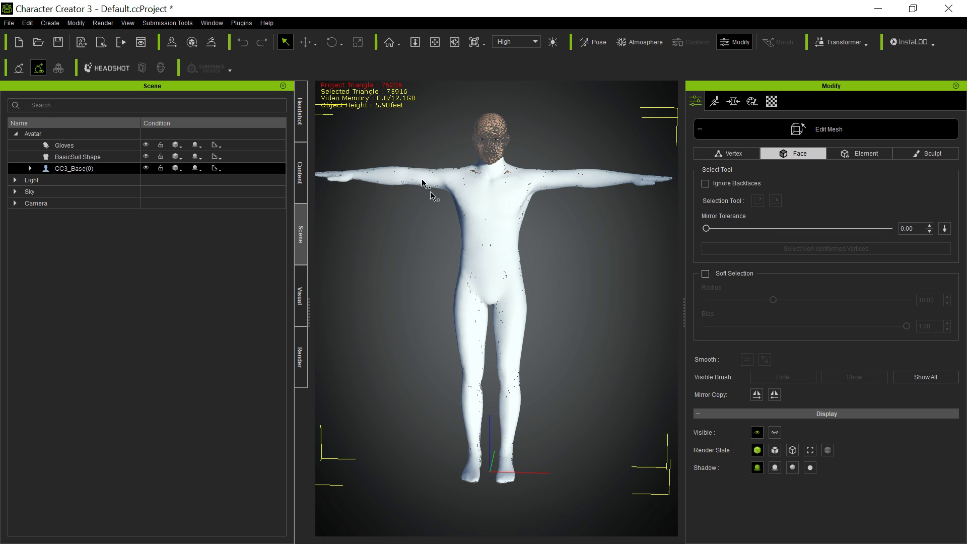
drag(412, 167, 614, 538)
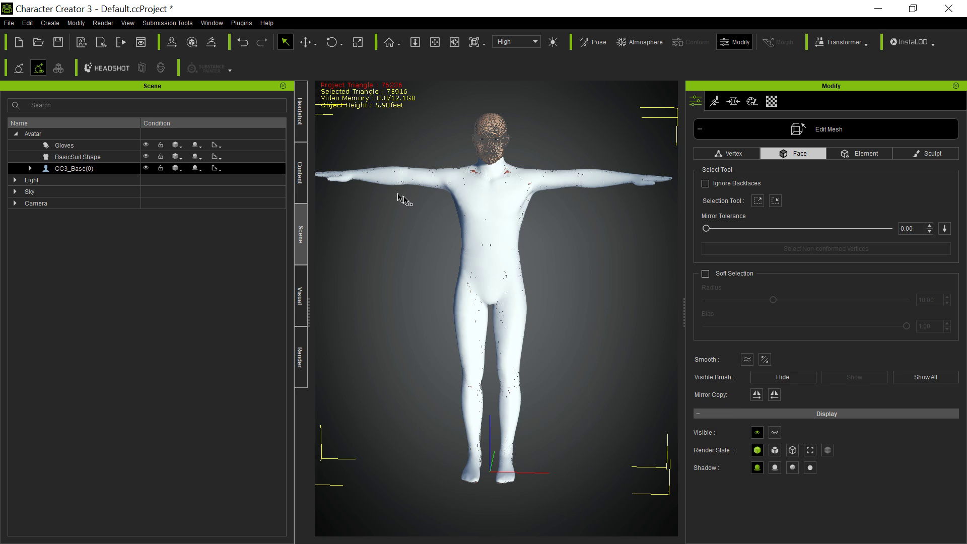
scroll(438, 247, down, 2)
scroll(375, 209, down, 2)
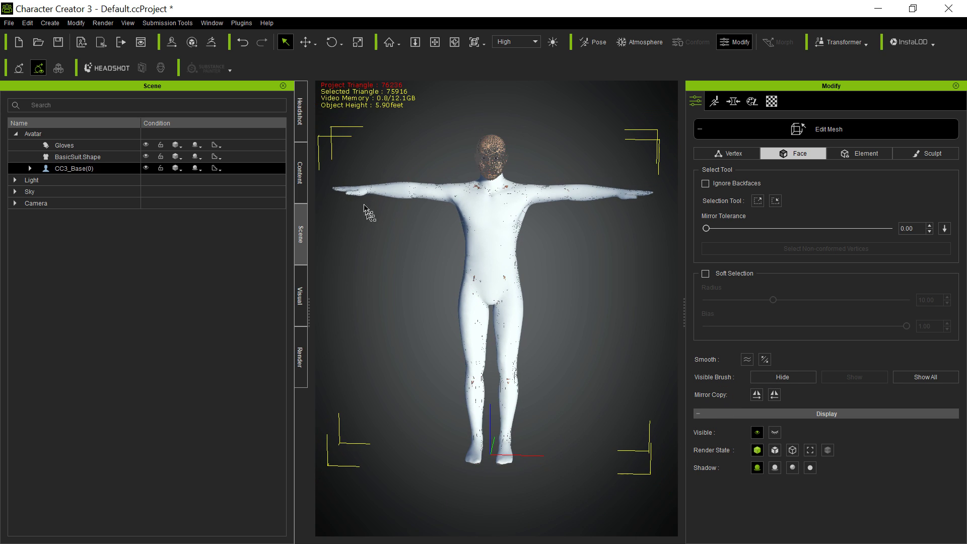
drag(328, 173, 438, 237)
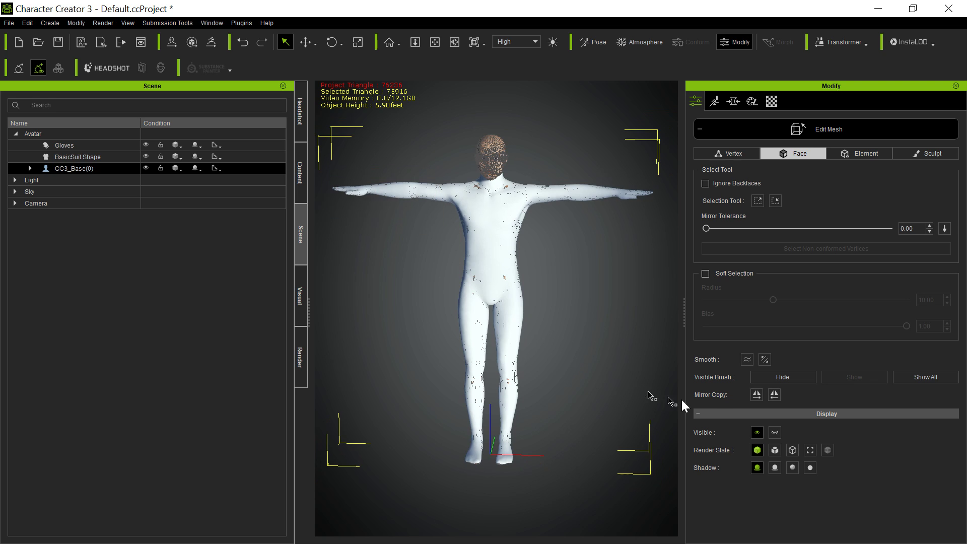
click(776, 376)
Step: Hide the avatar mesh faces selected around the left arm and upper chest, and leave mesh editing
drag(529, 177, 659, 228)
click(777, 379)
drag(451, 187, 523, 211)
click(791, 378)
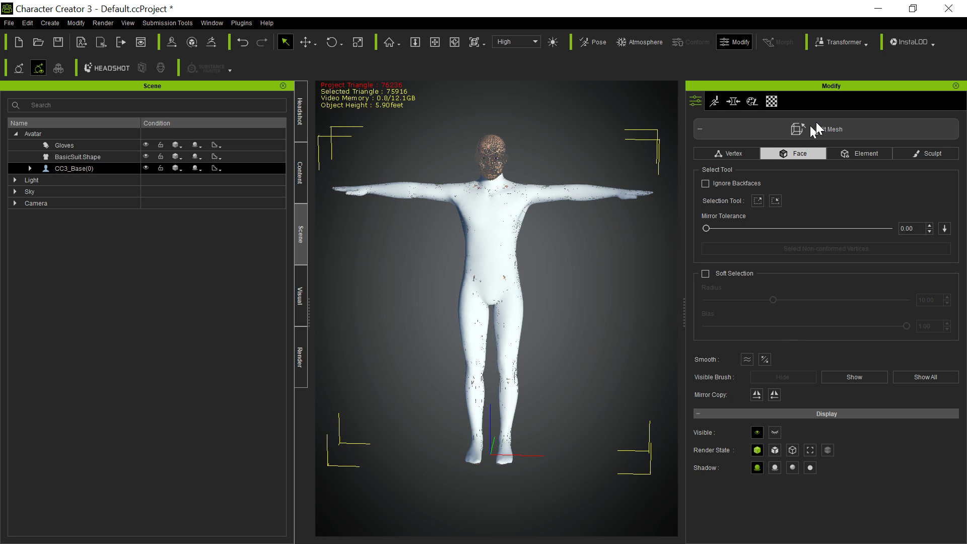
click(808, 131)
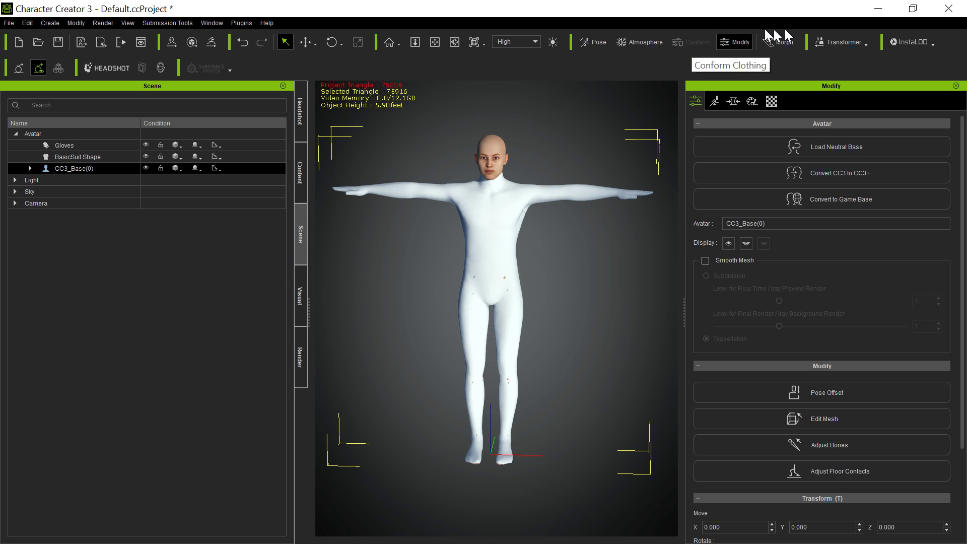
Step: Apply the Sitting_Floor pose from the 2_Male Pose motion templates to the avatar
click(599, 36)
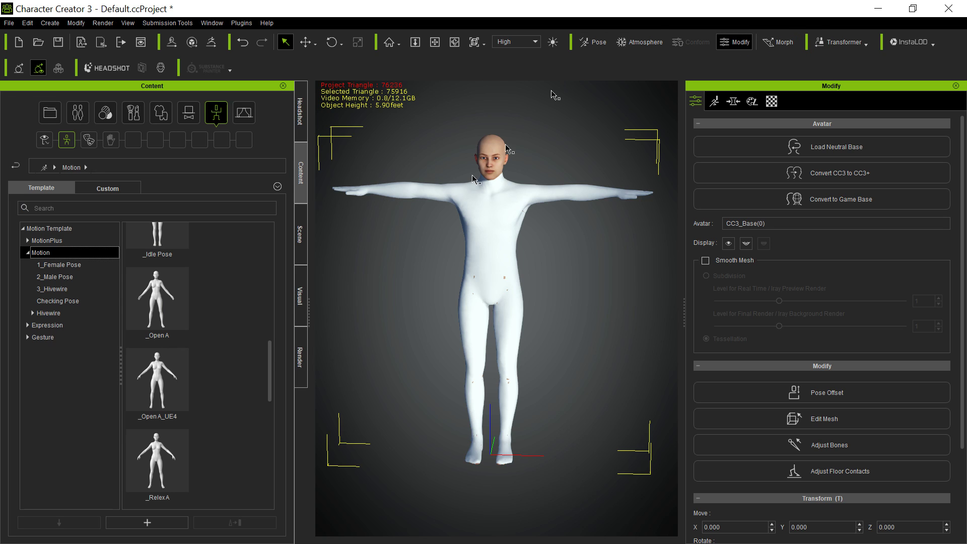
click(67, 274)
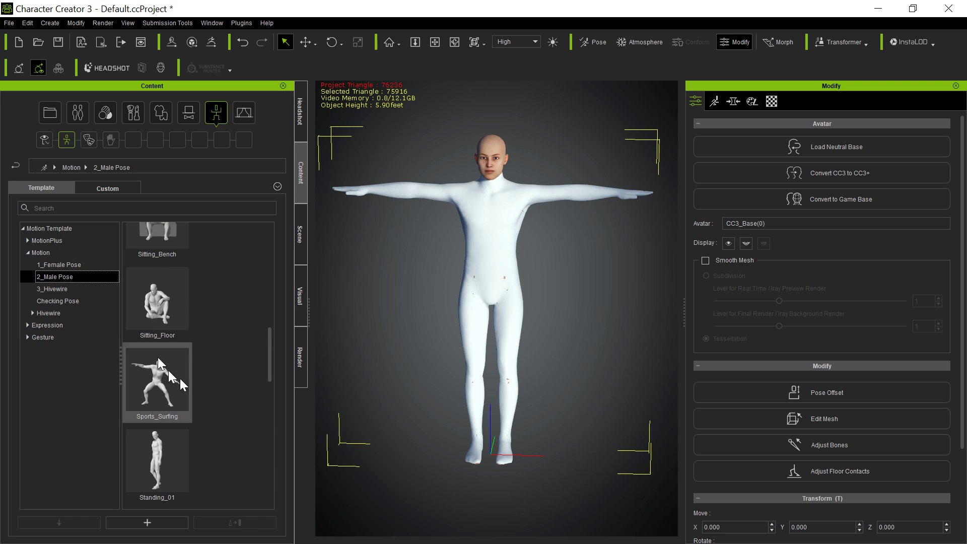
double_click(173, 312)
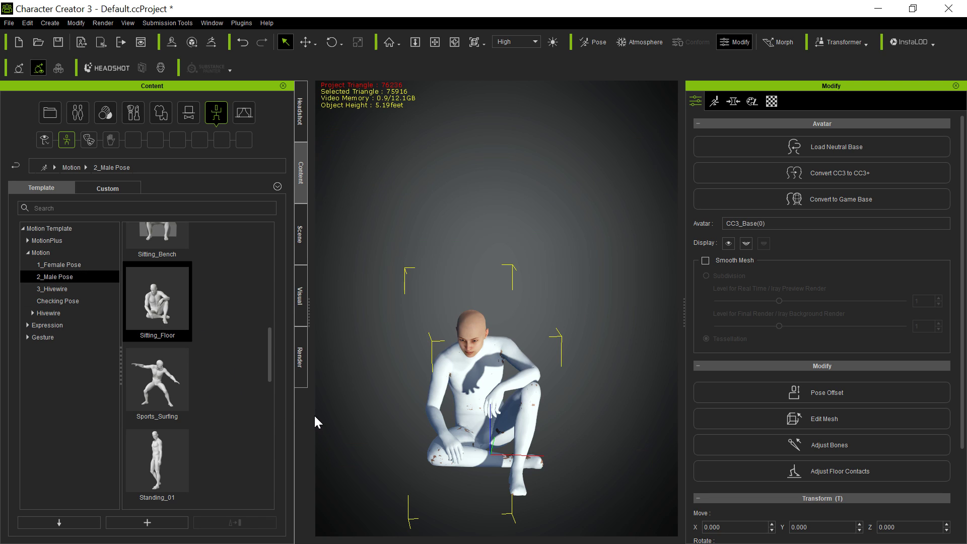
Step: Examine the seated avatar's hands, armpits, knees and feet up close and from several angles for deformation and skin poking through
middle_drag(345, 434, 485, 351)
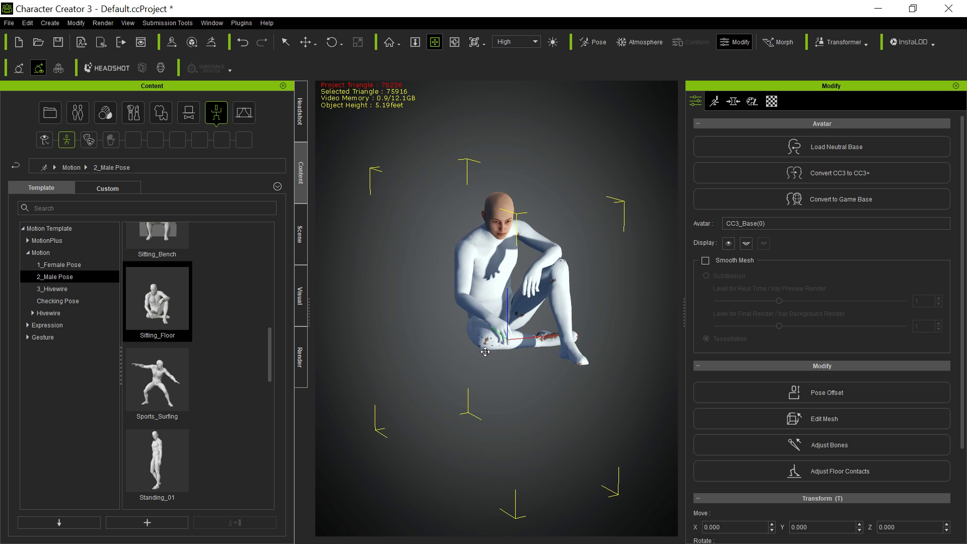
scroll(486, 337, up, 7)
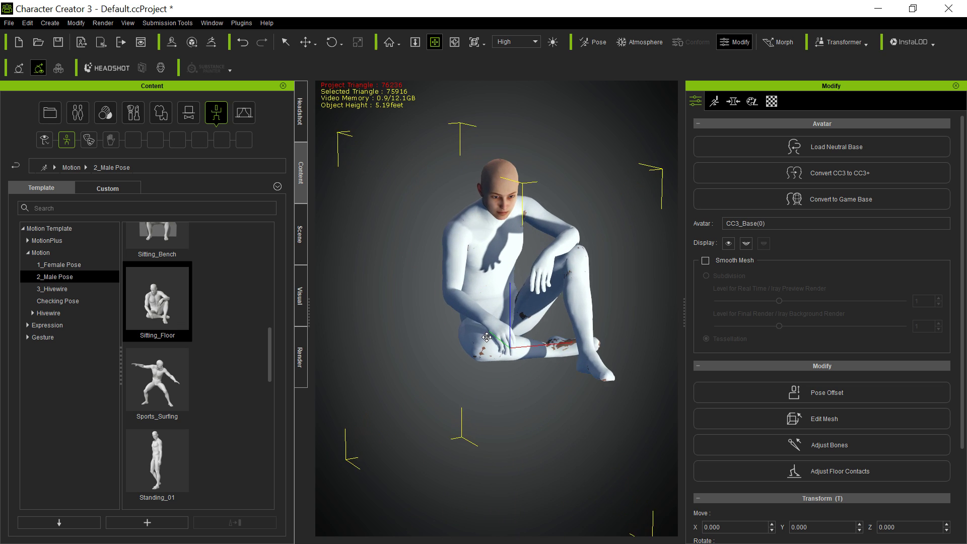
scroll(486, 337, up, 6)
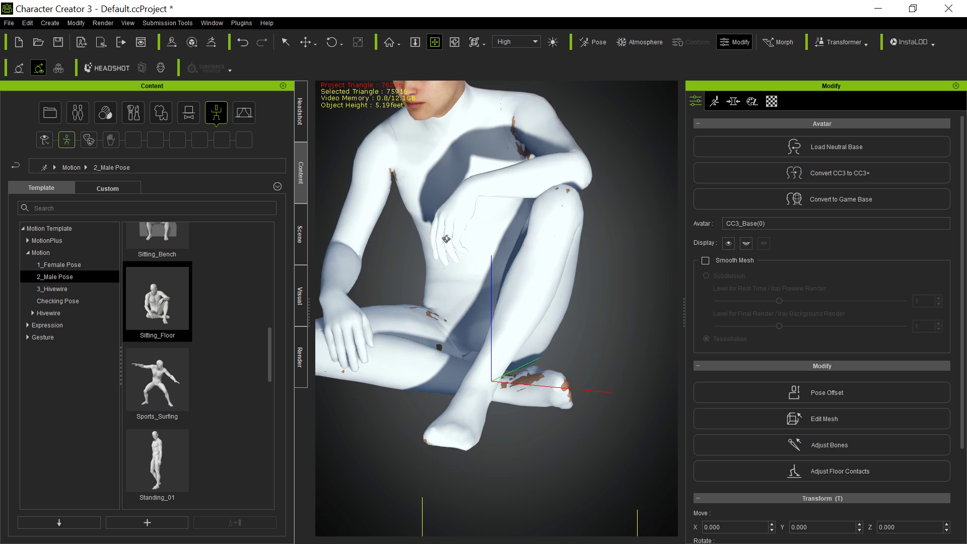
right_drag(445, 239, 469, 260)
drag(516, 372, 564, 374)
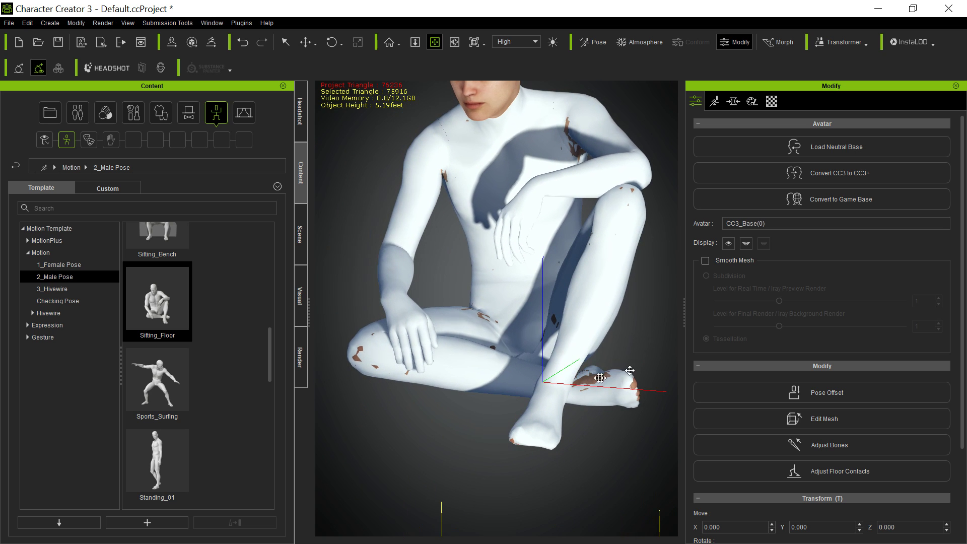
right_drag(584, 361, 587, 389)
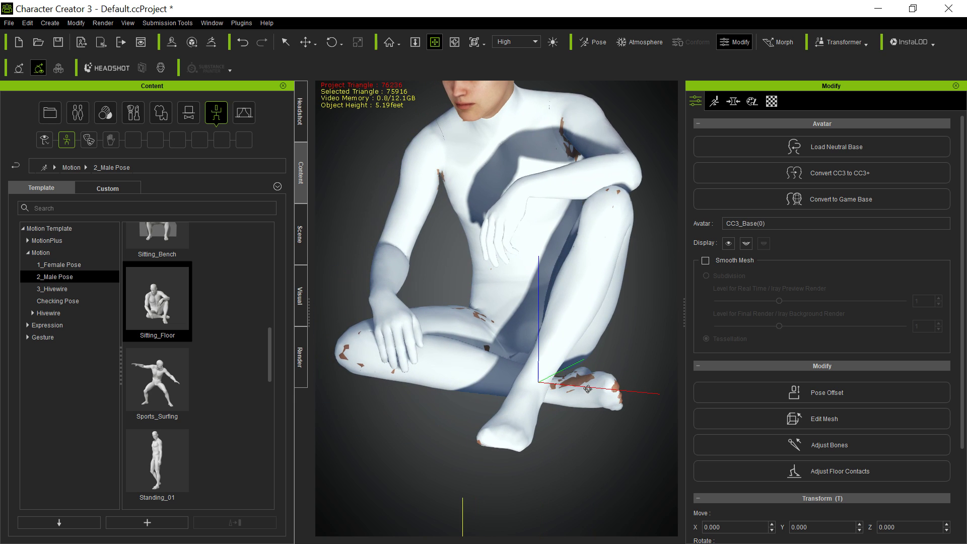
scroll(474, 374, down, 5)
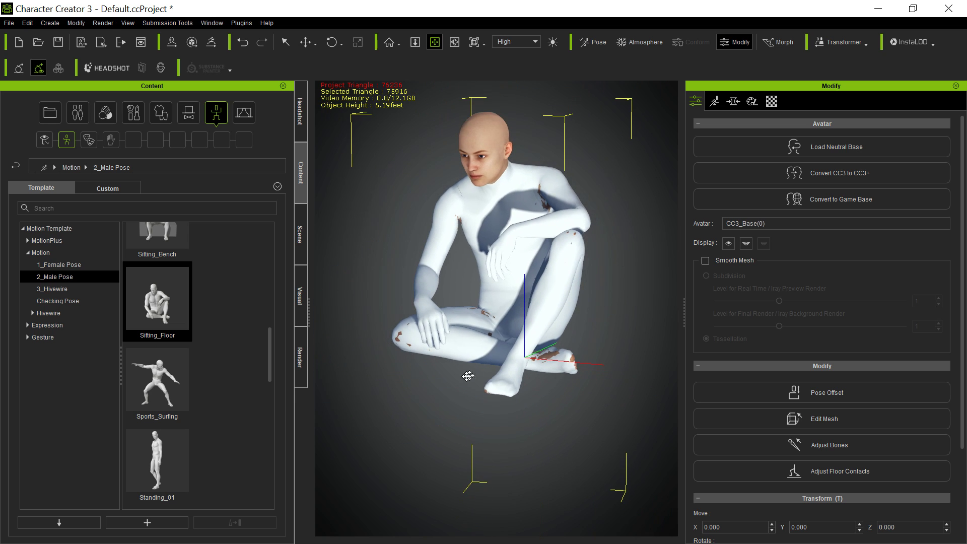
right_drag(378, 388, 101, 356)
right_drag(615, 352, 859, 324)
right_drag(402, 384, 470, 384)
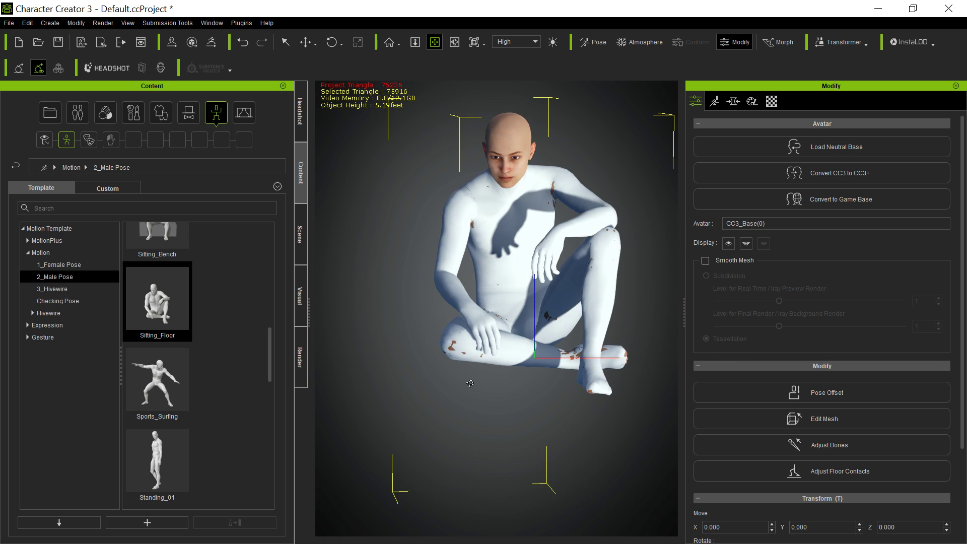
middle_drag(566, 361, 513, 383)
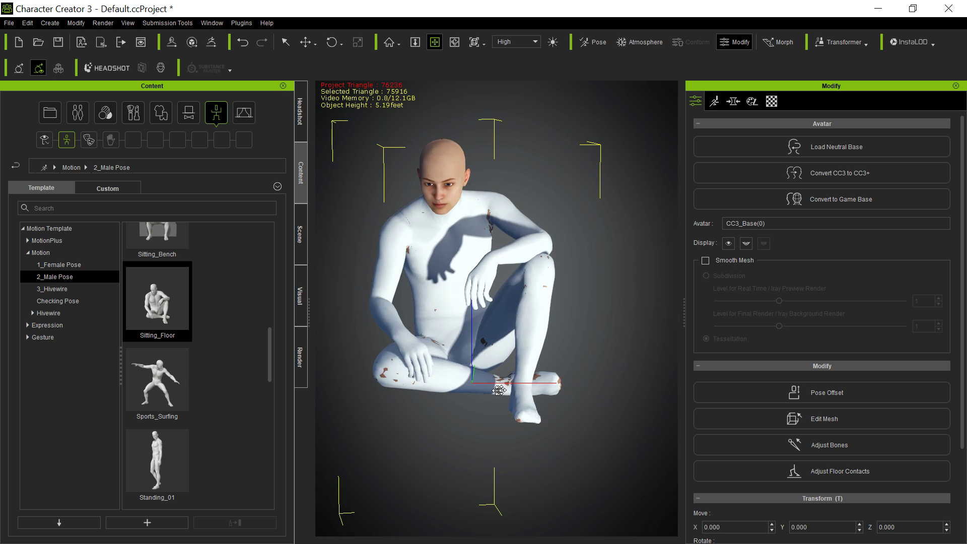